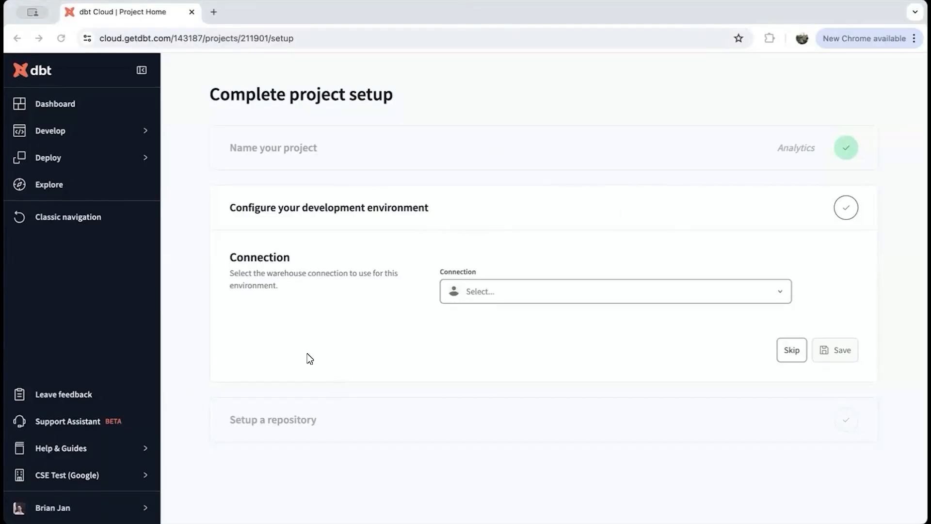
# Edit the single sign-on configuration in the account settings and set the provider type to Google GSuite.
pyautogui.click(38, 482)
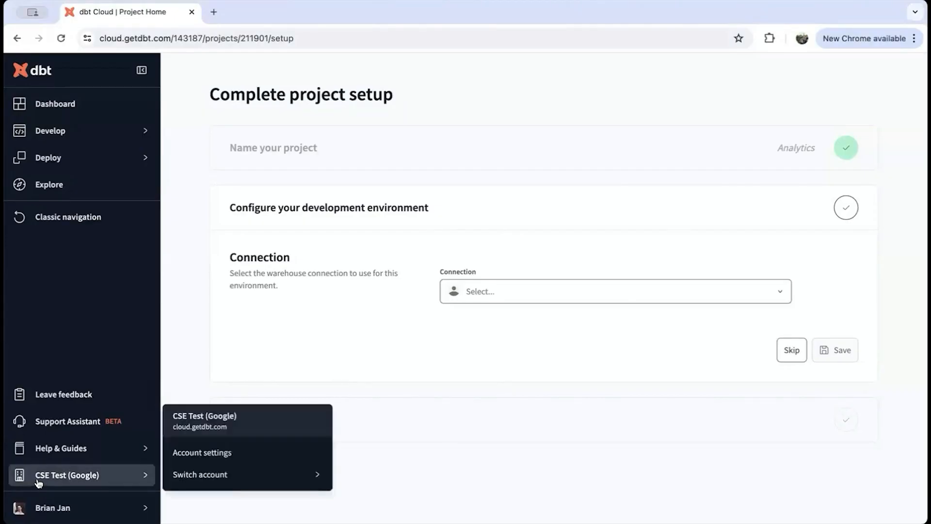
pyautogui.click(223, 451)
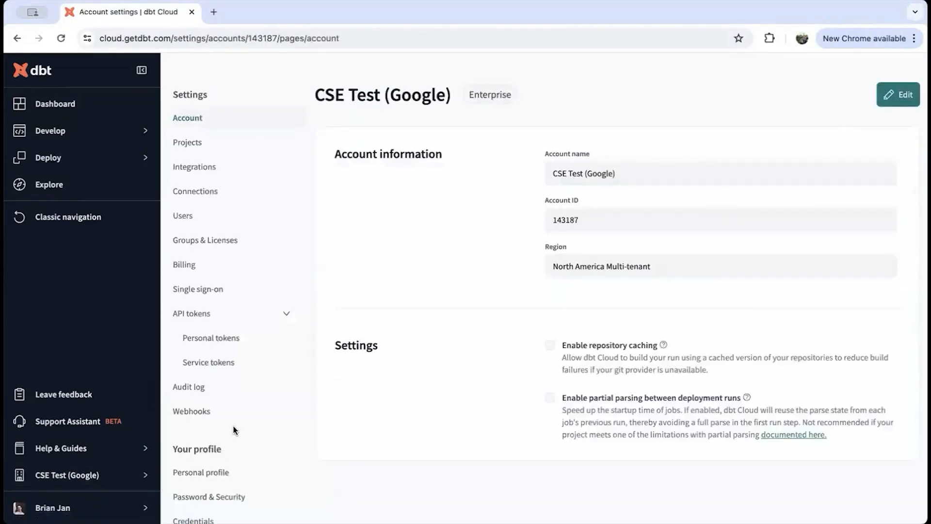
pyautogui.click(204, 288)
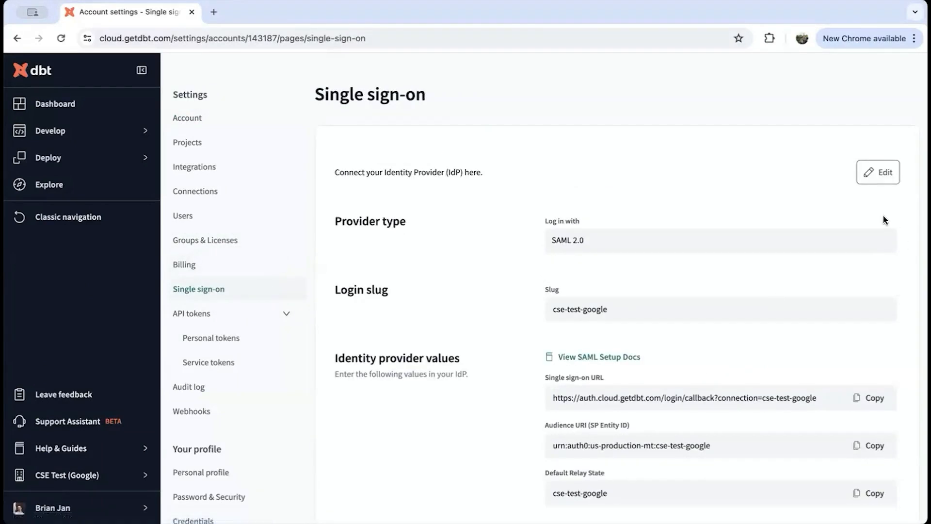
pyautogui.click(868, 174)
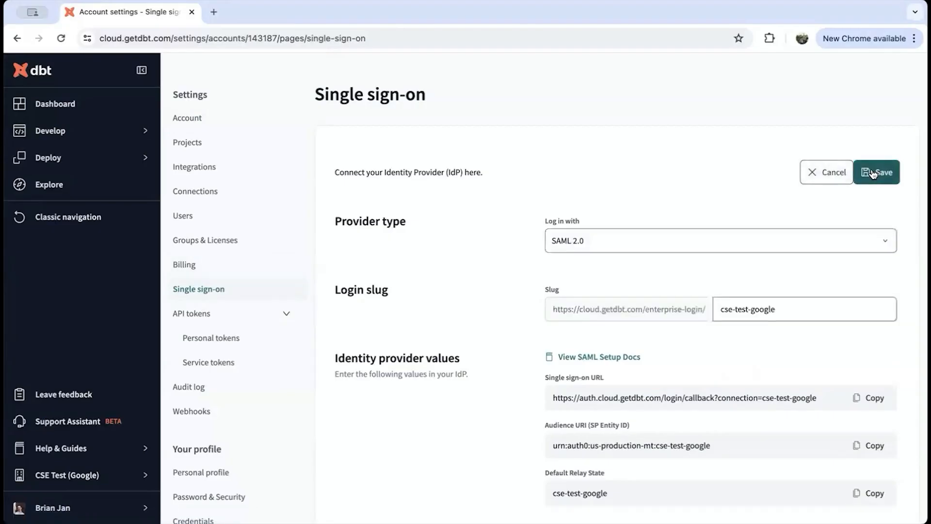
pyautogui.click(676, 243)
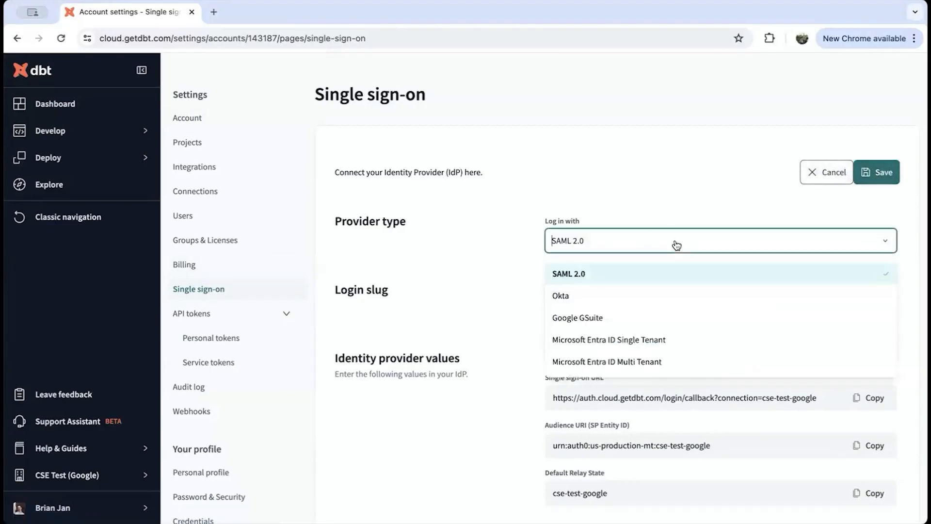
pyautogui.click(644, 321)
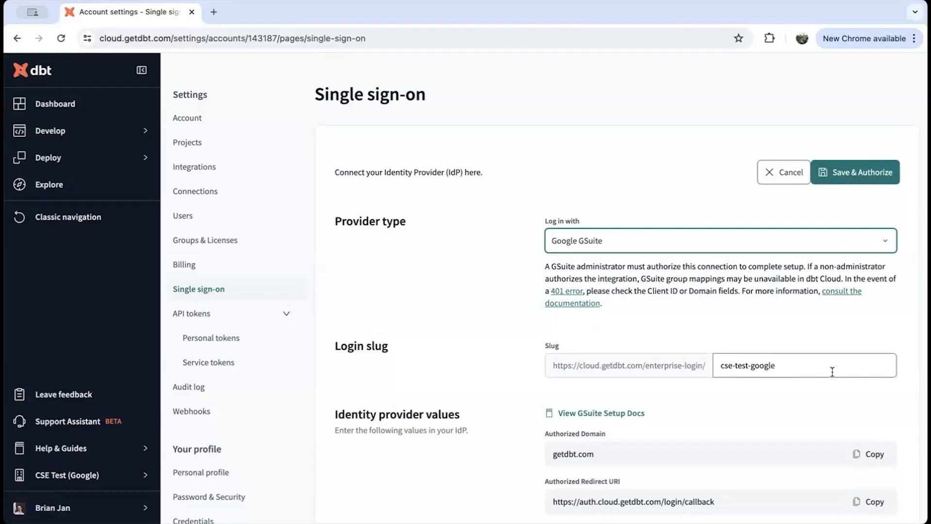
# Examine the login slug and the enterprise login URL prefix in front of it.
pyautogui.click(837, 371)
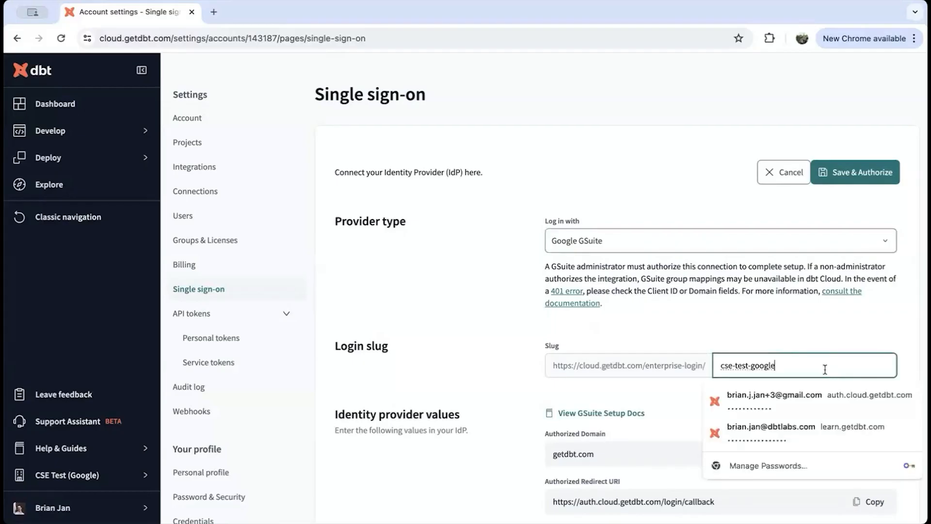
pyautogui.hotkey('ctrl', 'a')
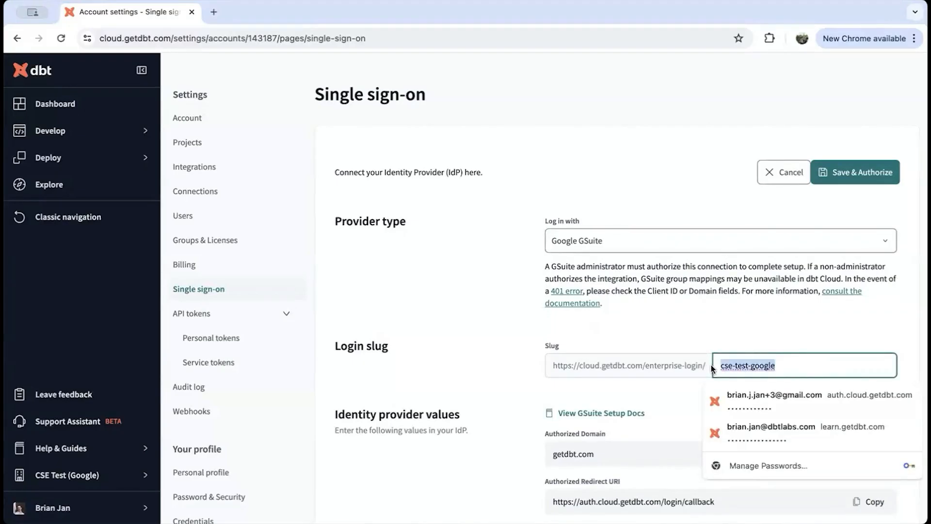
pyautogui.click(652, 328)
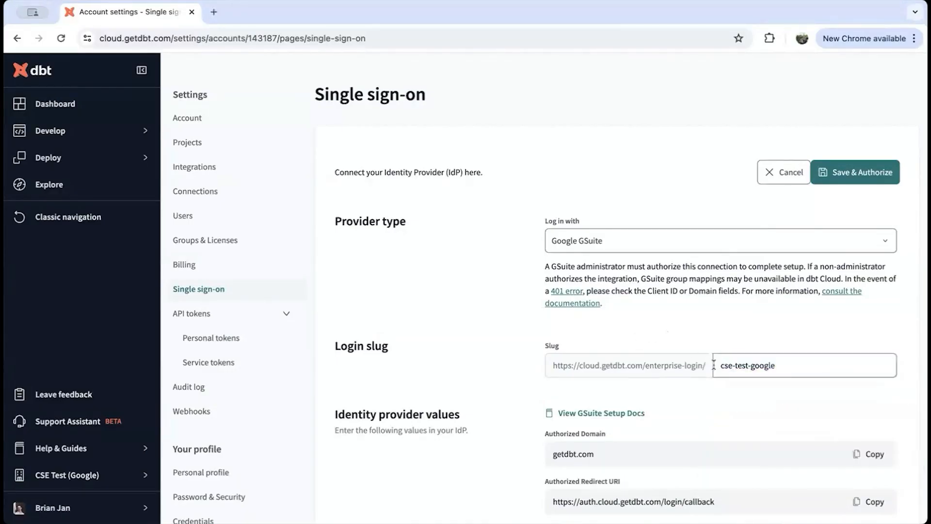
pyautogui.moveTo(722, 365); pyautogui.dragTo(788, 371)
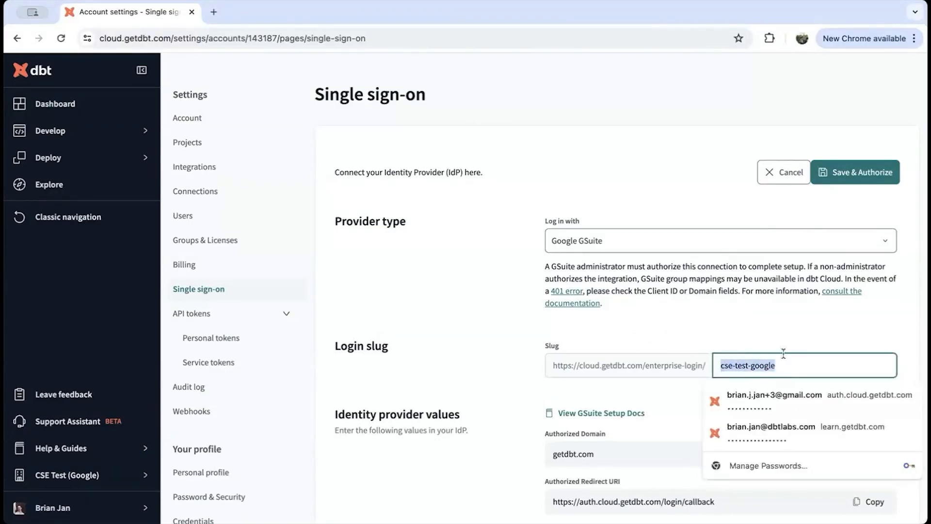
pyautogui.click(765, 323)
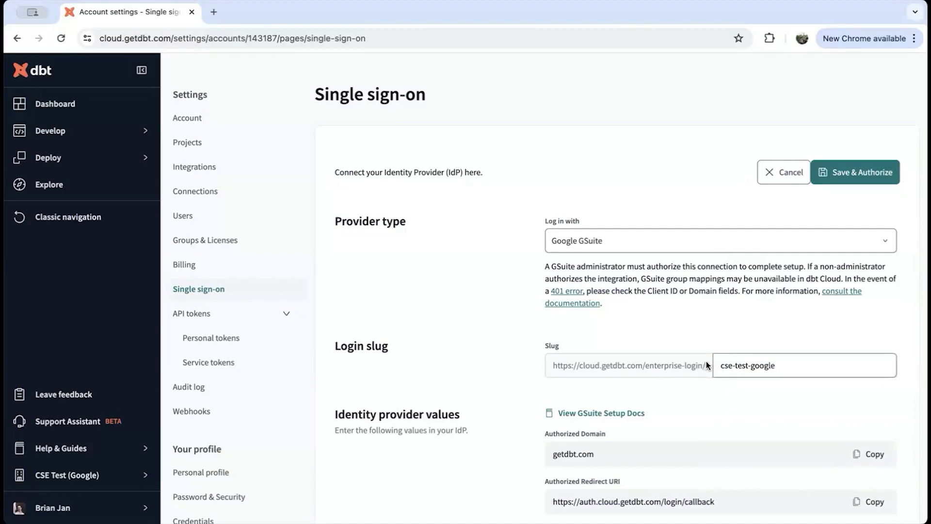
pyautogui.moveTo(704, 364); pyautogui.dragTo(673, 368)
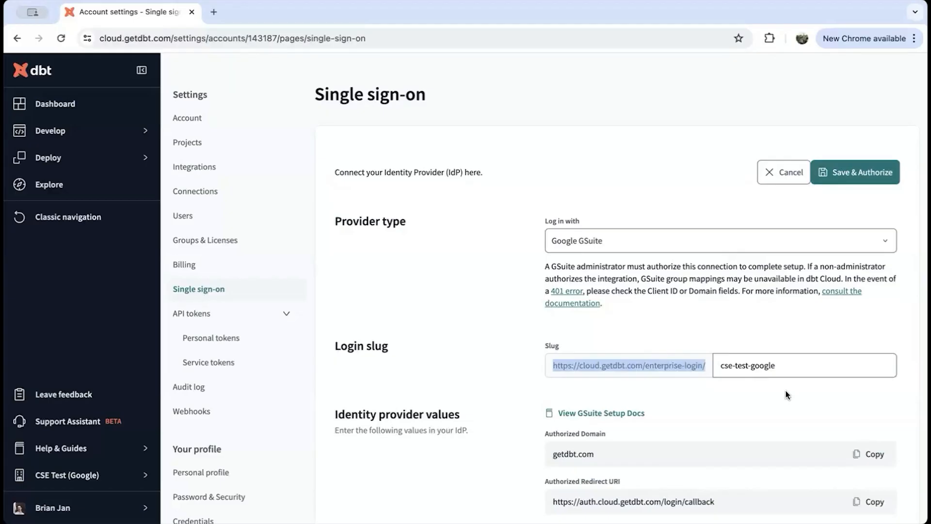
# Copy the authorized domain and the authorized redirect URI from the identity provider values.
pyautogui.scroll(-5, 786, 391)
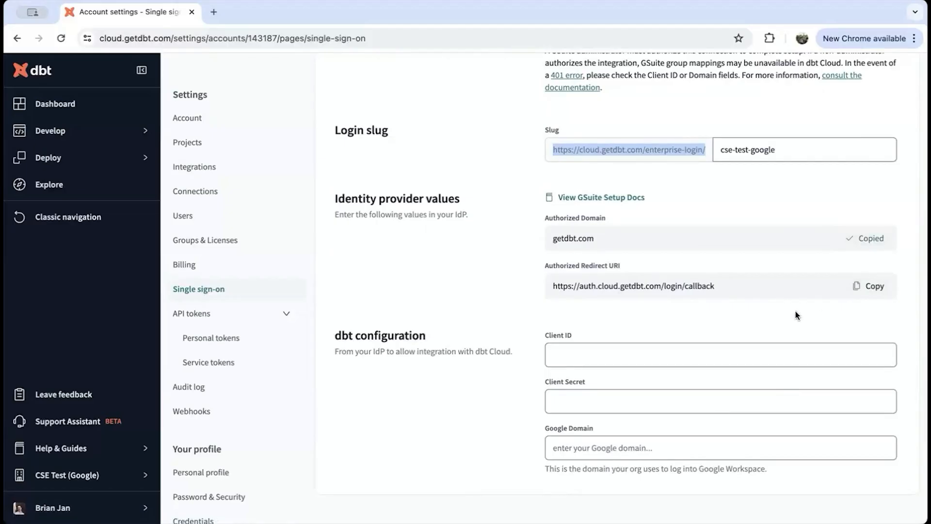
pyautogui.click(874, 287)
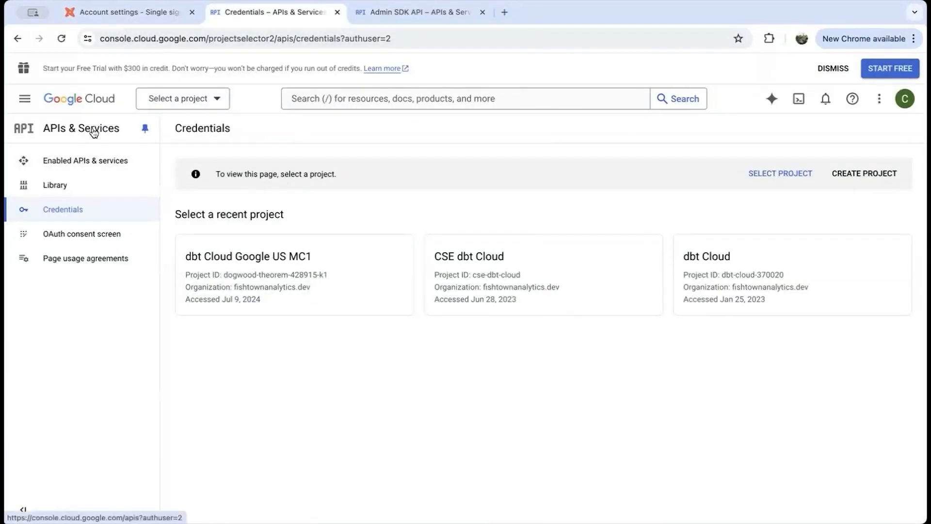
# In the Google Cloud console, create a project named dbt Cloud in the fishtownanalytics.dev organization.
pyautogui.click(864, 173)
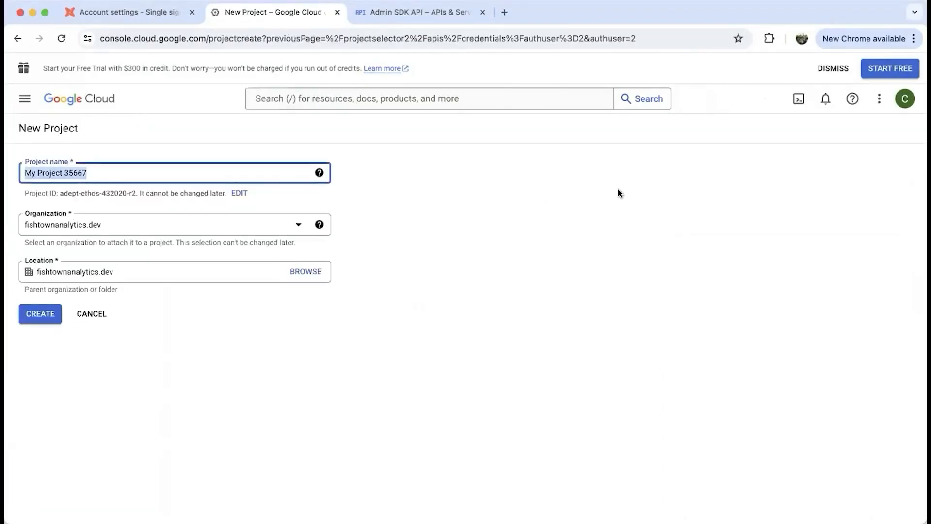
pyautogui.write('dbt C')
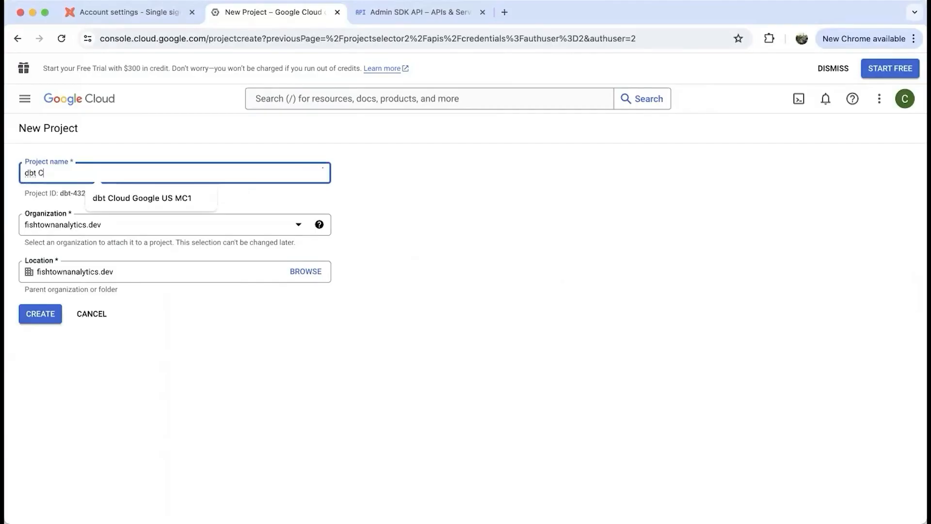
pyautogui.write('loud')
pyautogui.click(155, 239)
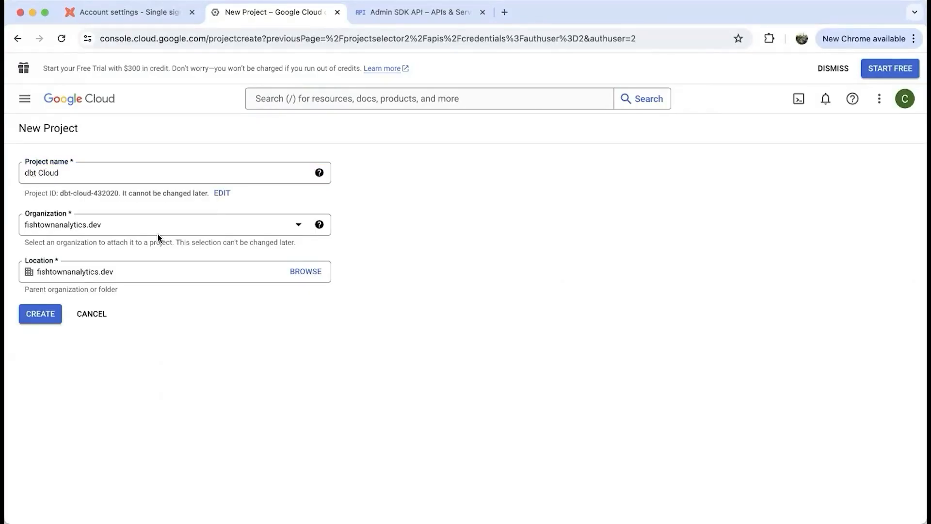
pyautogui.click(37, 315)
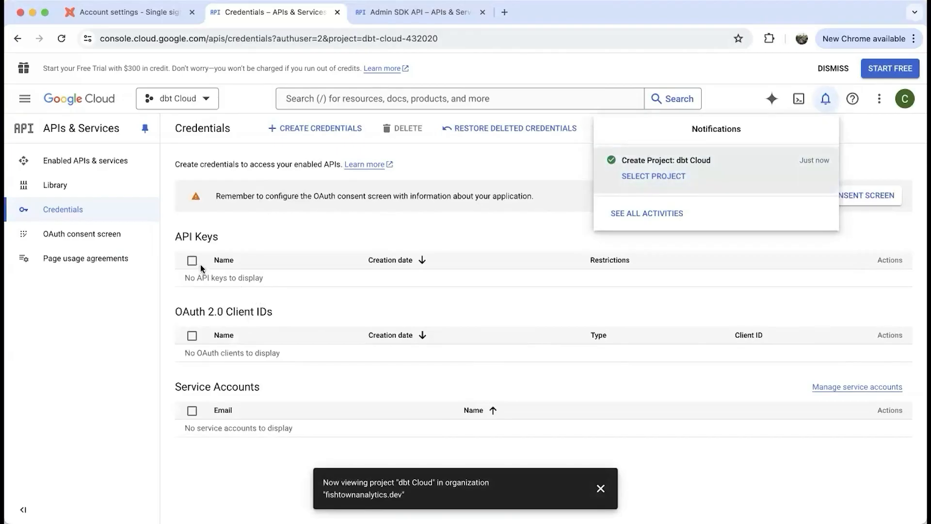
pyautogui.click(878, 140)
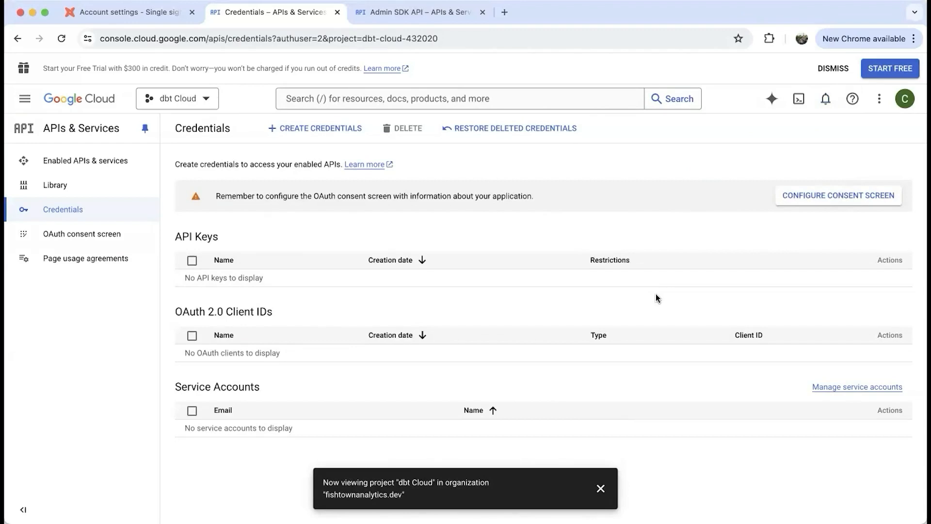
# Create the project's OAuth consent screen with the Internal user type.
pyautogui.click(90, 234)
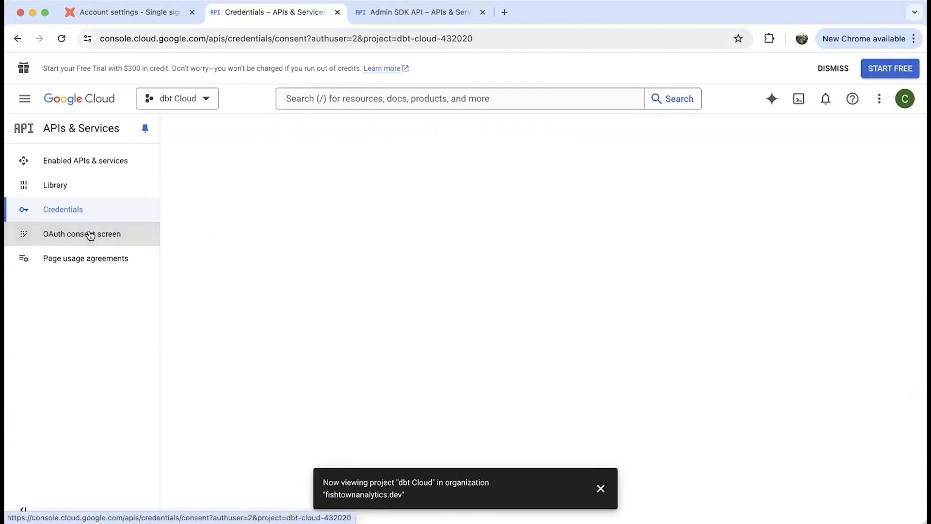
pyautogui.click(180, 226)
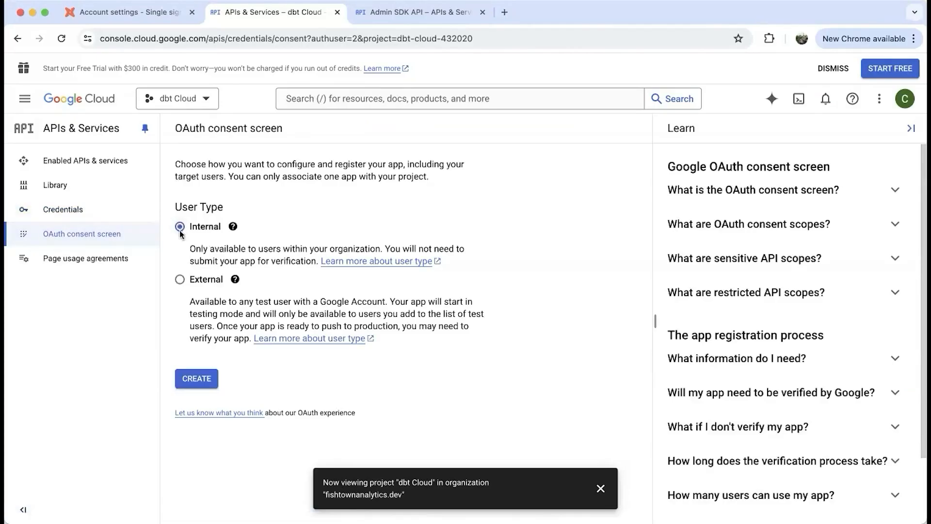
pyautogui.click(196, 380)
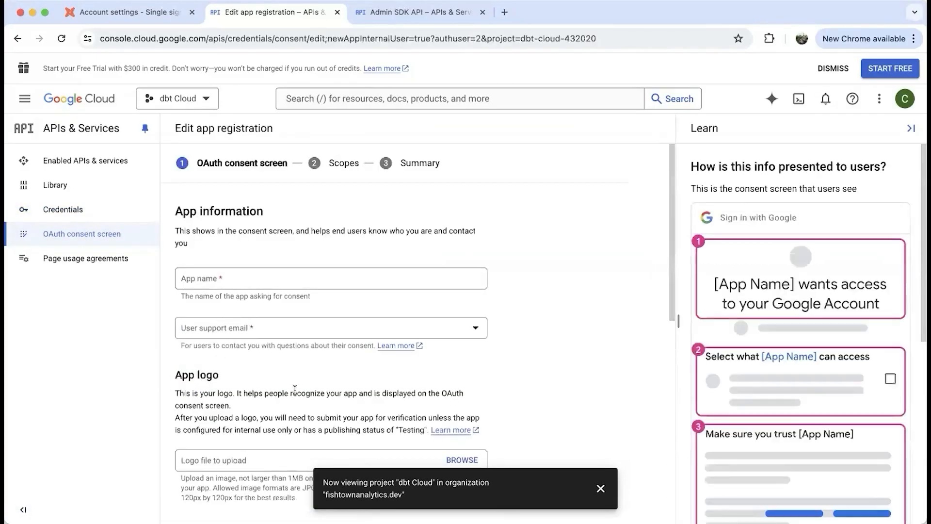
# Fill in the app information with the name dbt Cloud, the user support email and dbt-icon.png as the logo.
pyautogui.click(231, 281)
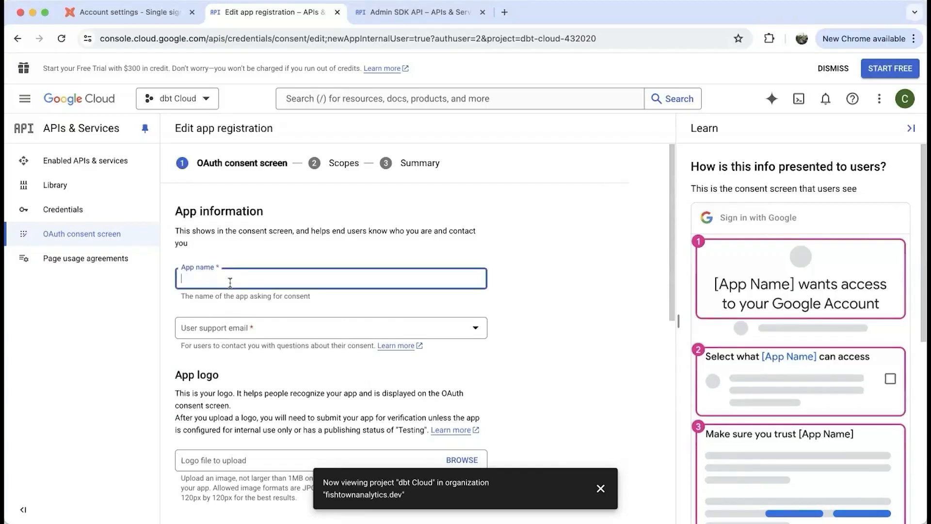
pyautogui.write('dbt C')
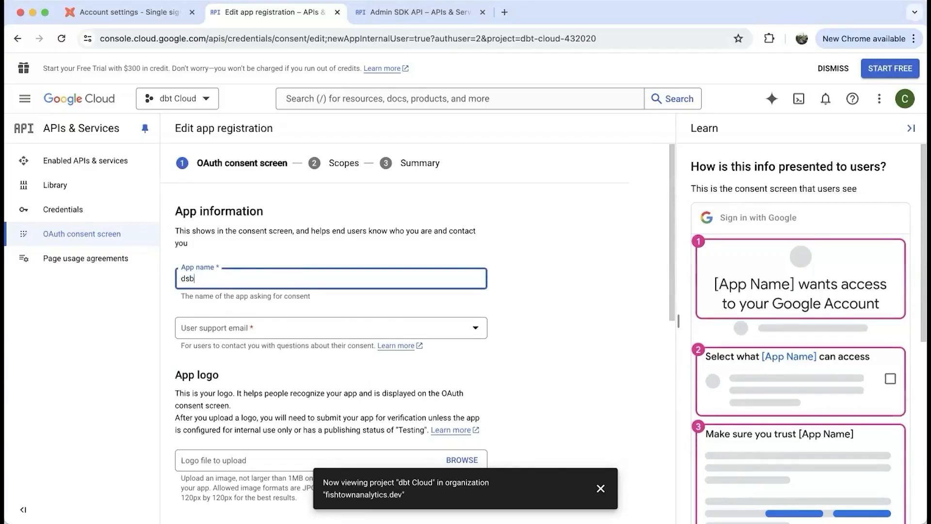
pyautogui.write('loud')
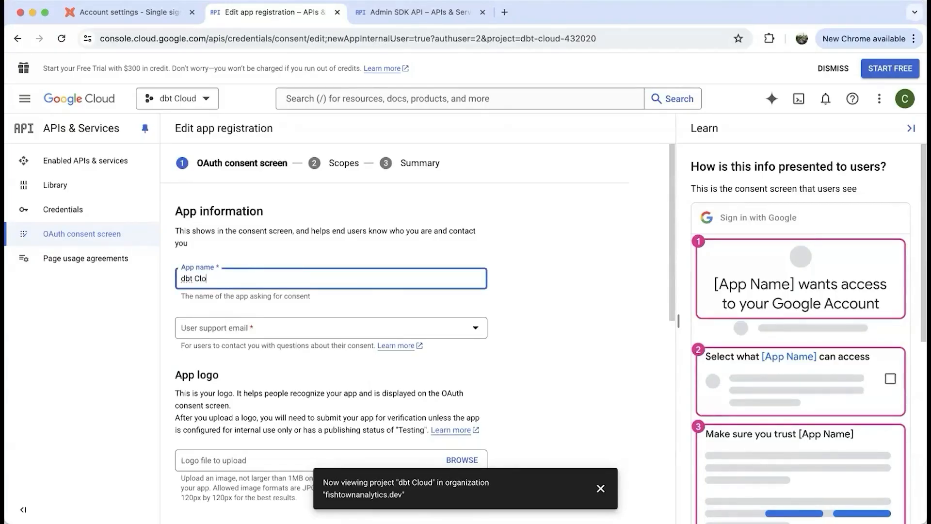
pyautogui.click(231, 328)
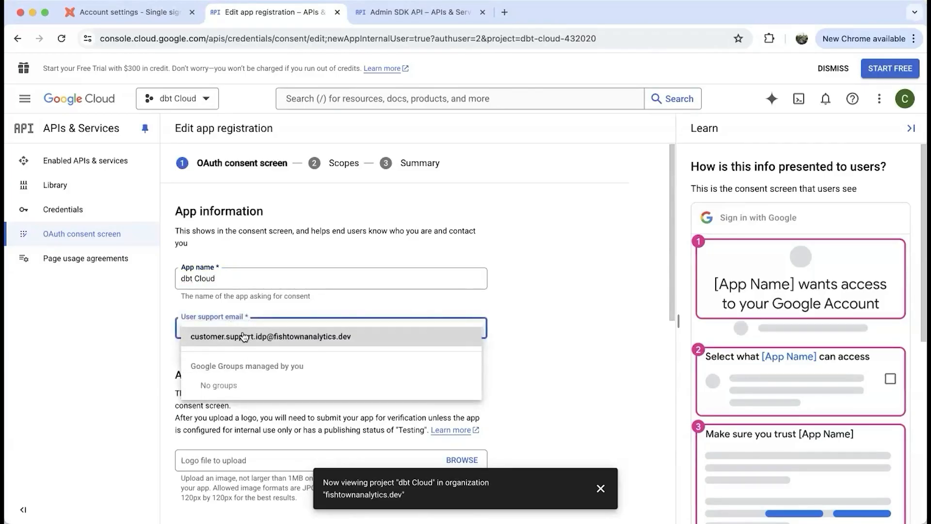
pyautogui.click(243, 336)
pyautogui.scroll(-3, 340, 378)
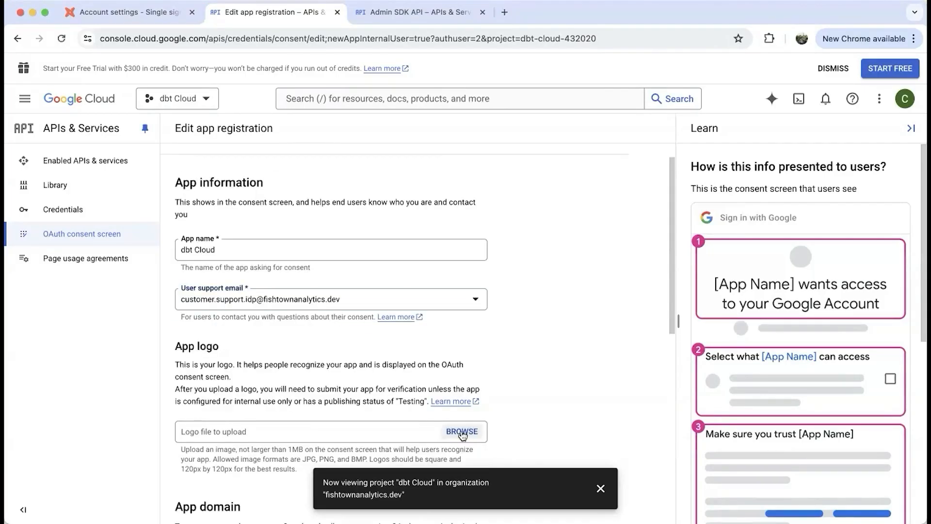
pyautogui.click(454, 430)
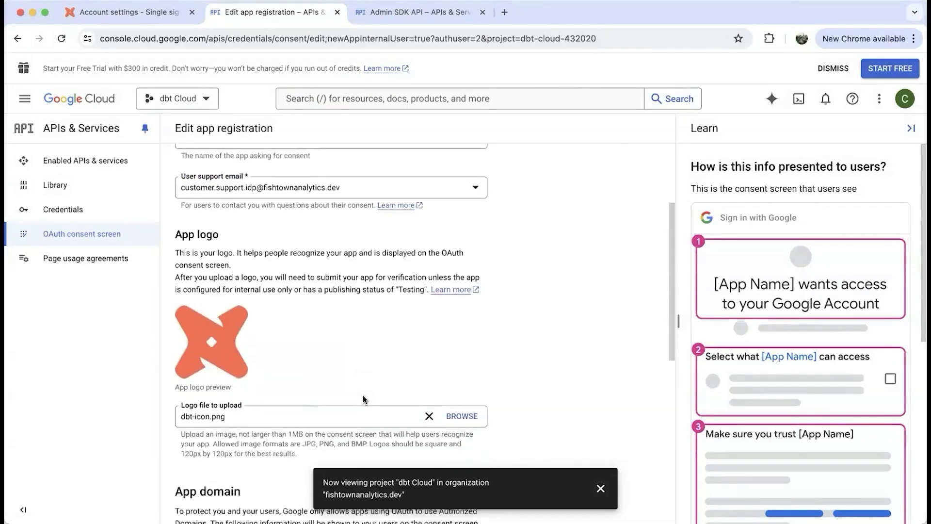
# Add getdbt.com as an authorized domain of the app registration.
pyautogui.scroll(-3, 364, 399)
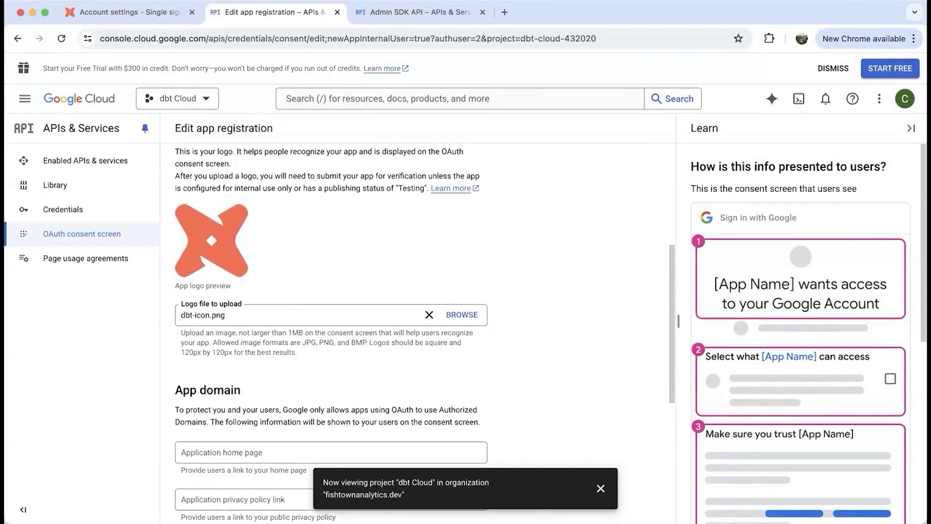
pyautogui.scroll(-6, 368, 327)
pyautogui.scroll(-2, 366, 330)
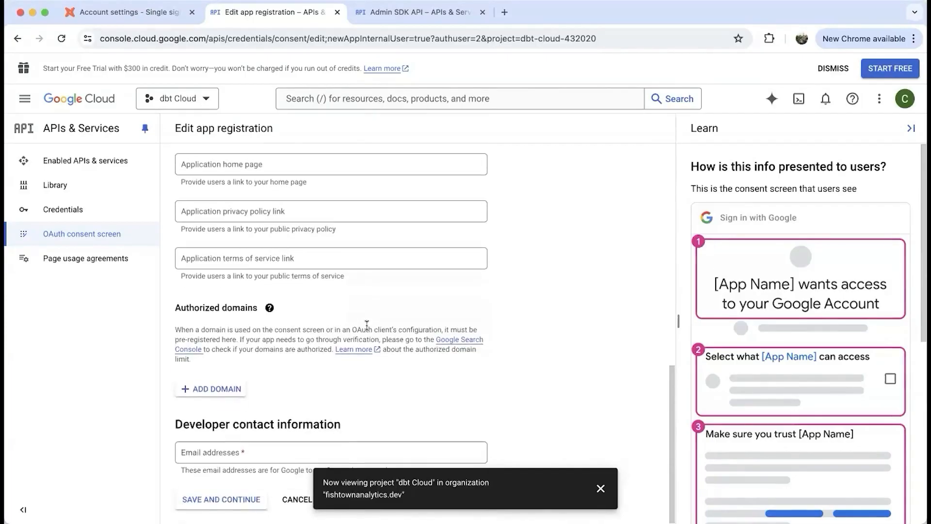
pyautogui.click(225, 389)
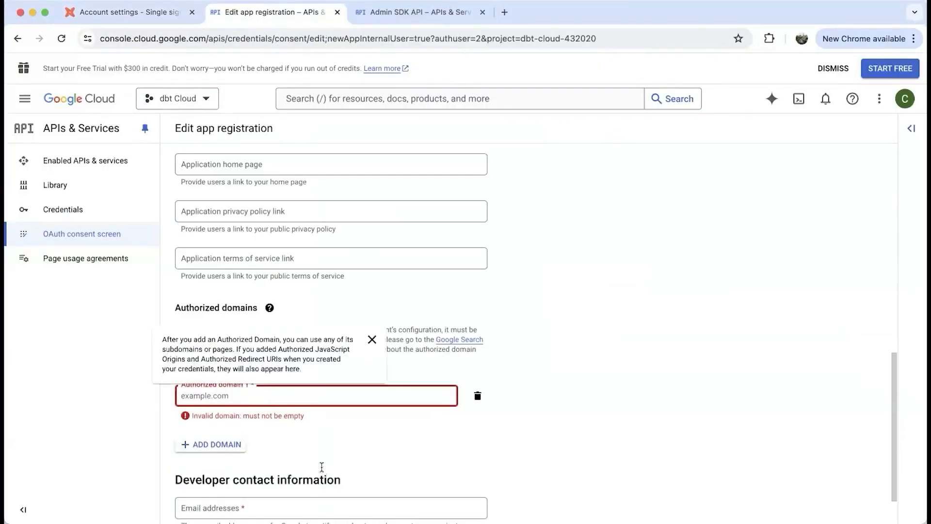
pyautogui.write('getdbt.com')
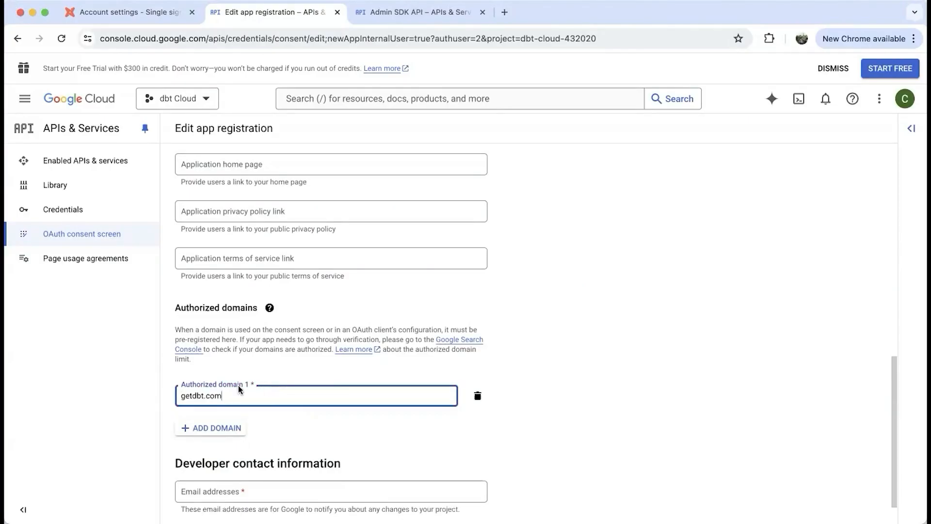
# Enter the support email address as the developer contact information.
pyautogui.click(287, 490)
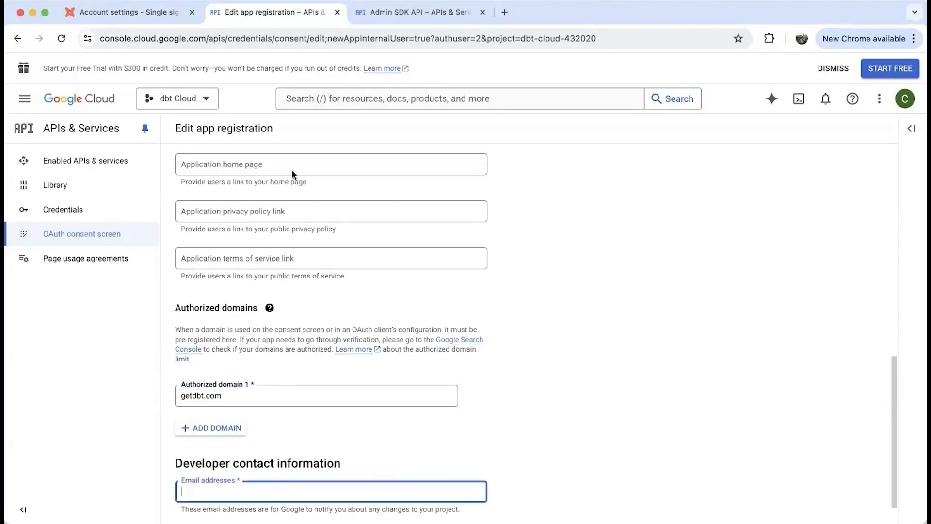
pyautogui.scroll(-1, 292, 441)
pyautogui.press('super+v')
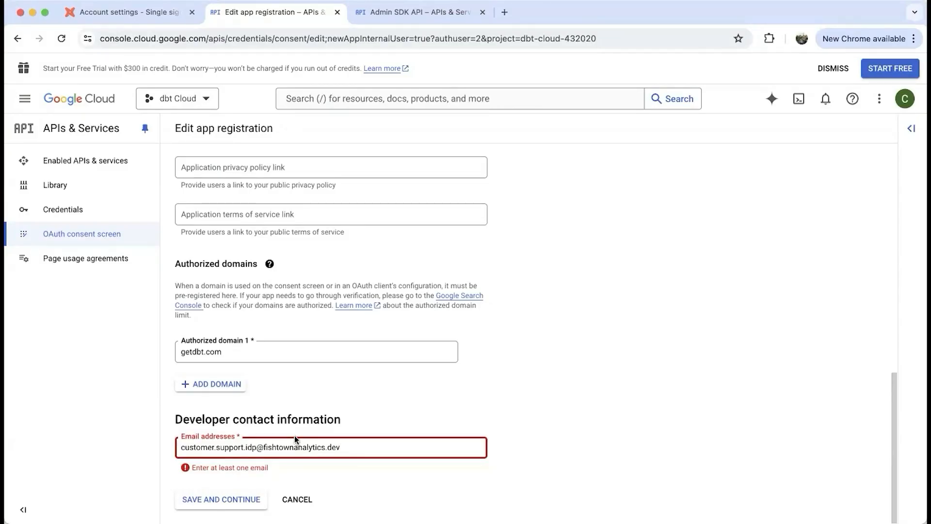
pyautogui.click(630, 320)
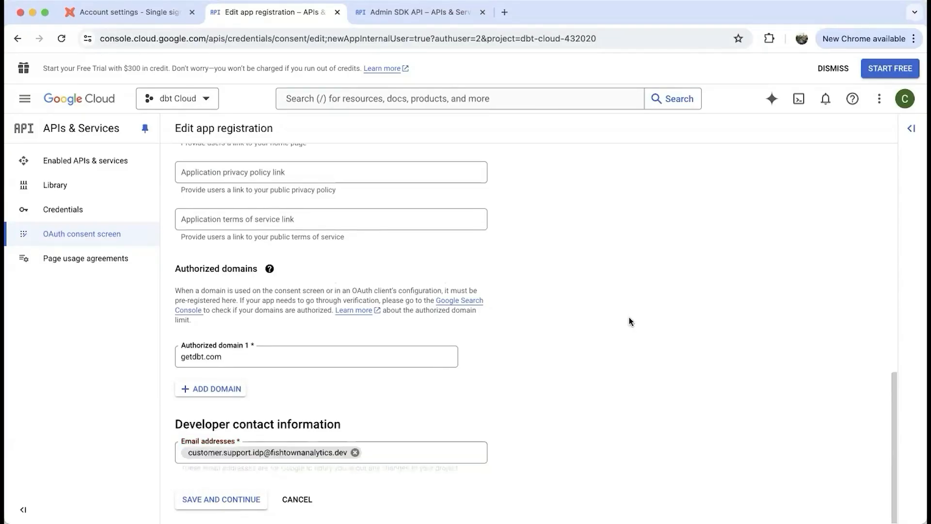
# Save the consent screen details and add the userinfo.email, userinfo.profile and openid scopes to the app registration.
pyautogui.click(221, 499)
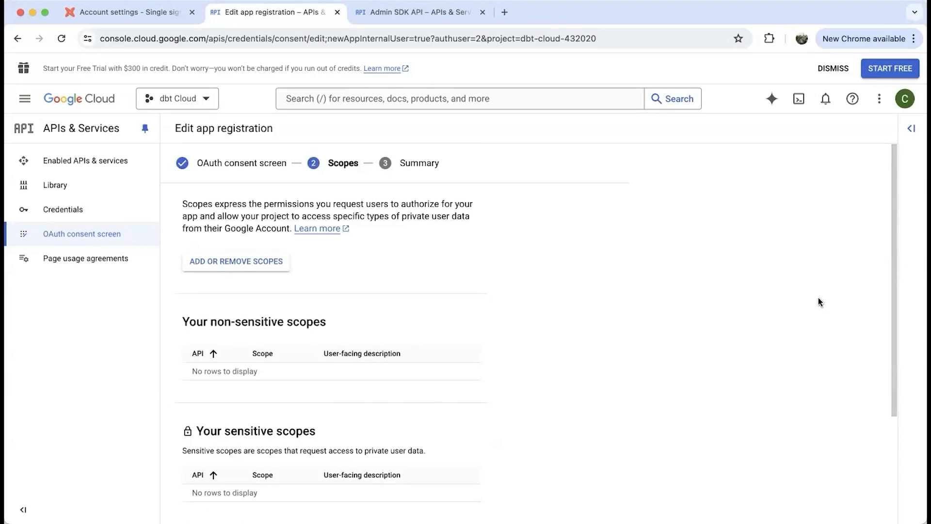
pyautogui.click(199, 262)
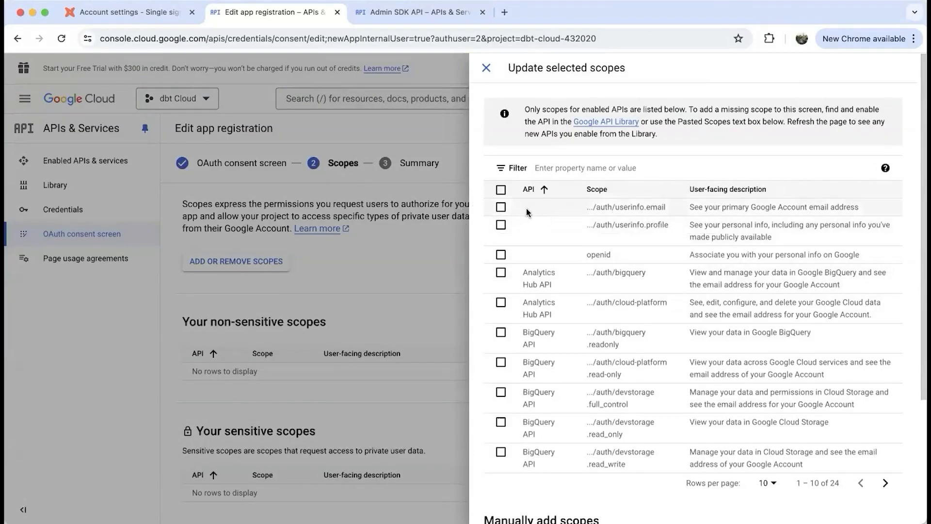
pyautogui.click(501, 207)
pyautogui.click(501, 225)
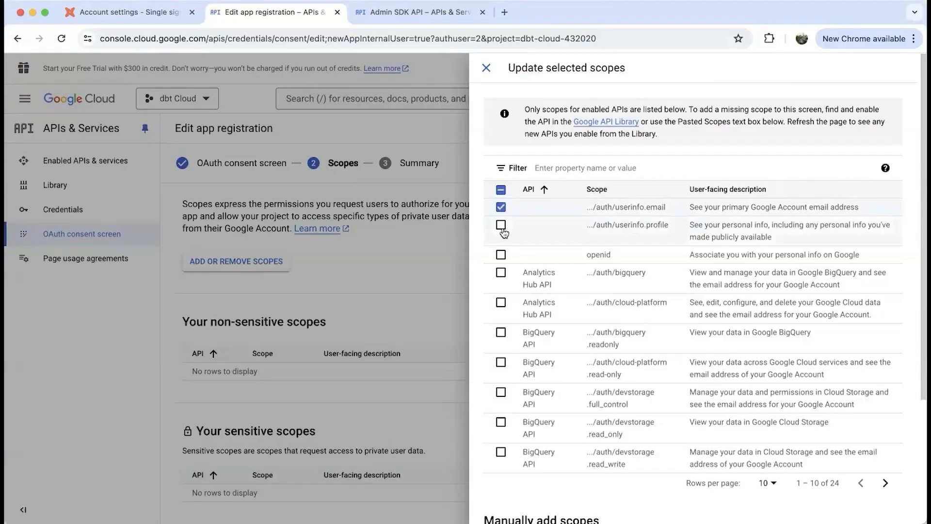
pyautogui.click(500, 254)
pyautogui.scroll(-4, 505, 315)
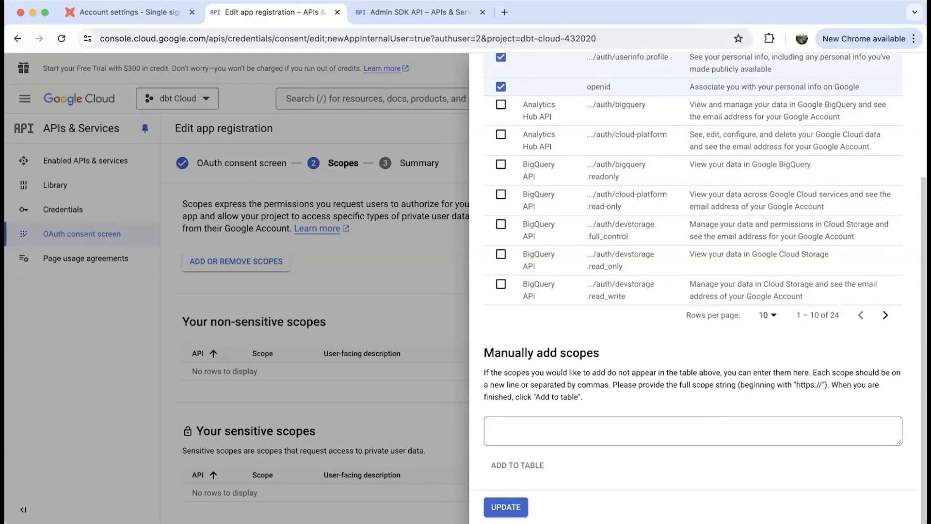
pyautogui.click(510, 507)
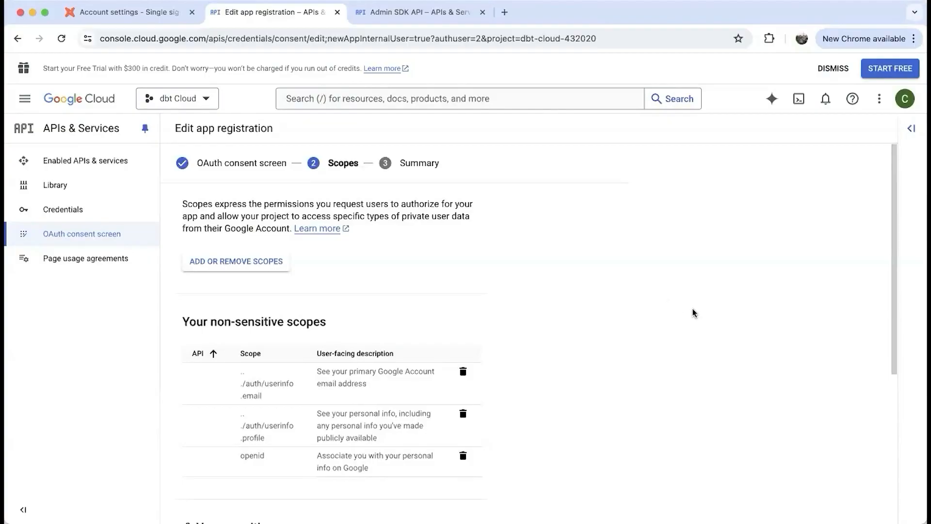
# Save the selected scopes and review the summary of the app registration.
pyautogui.scroll(-5, 692, 312)
pyautogui.click(234, 503)
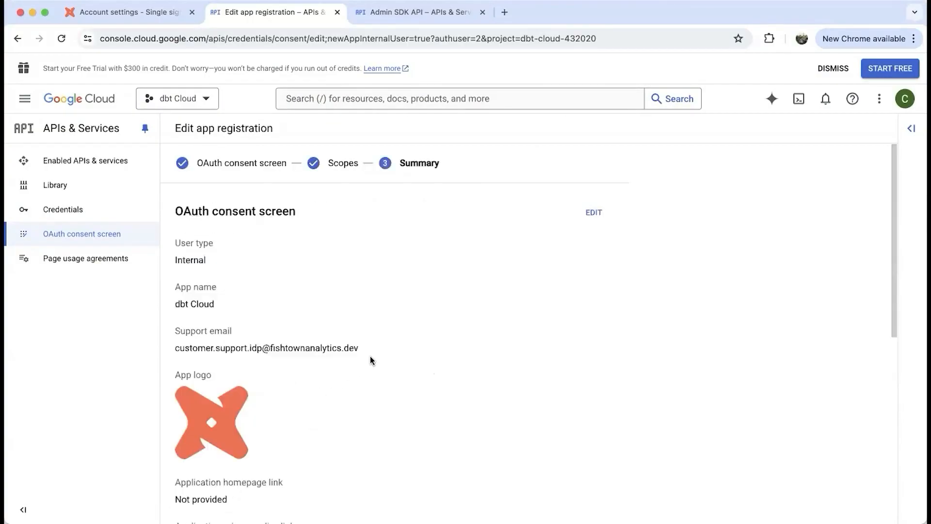
pyautogui.scroll(-10, 370, 358)
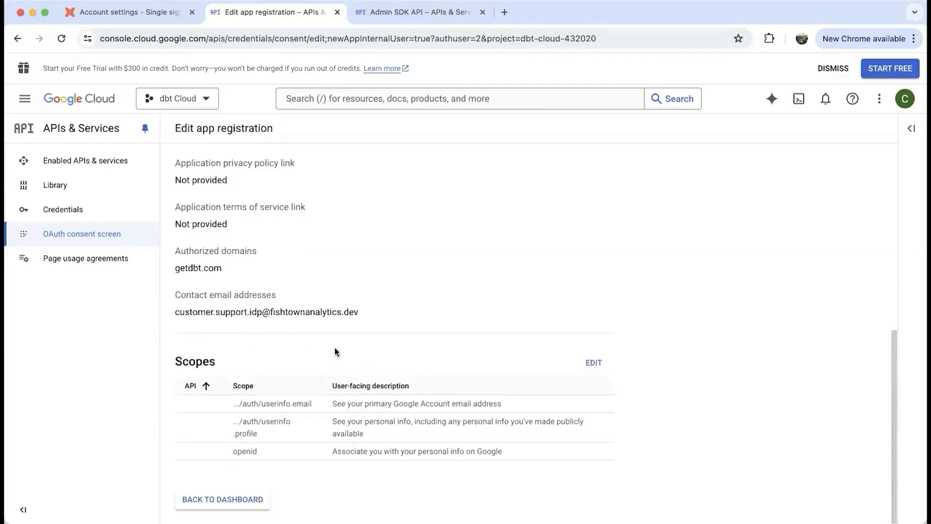
pyautogui.scroll(8, 433, 312)
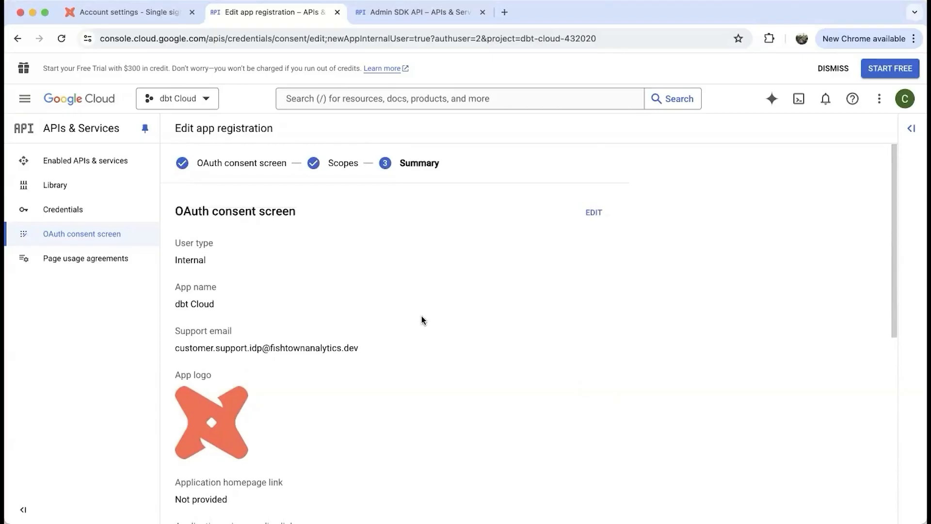
pyautogui.scroll(-10, 419, 322)
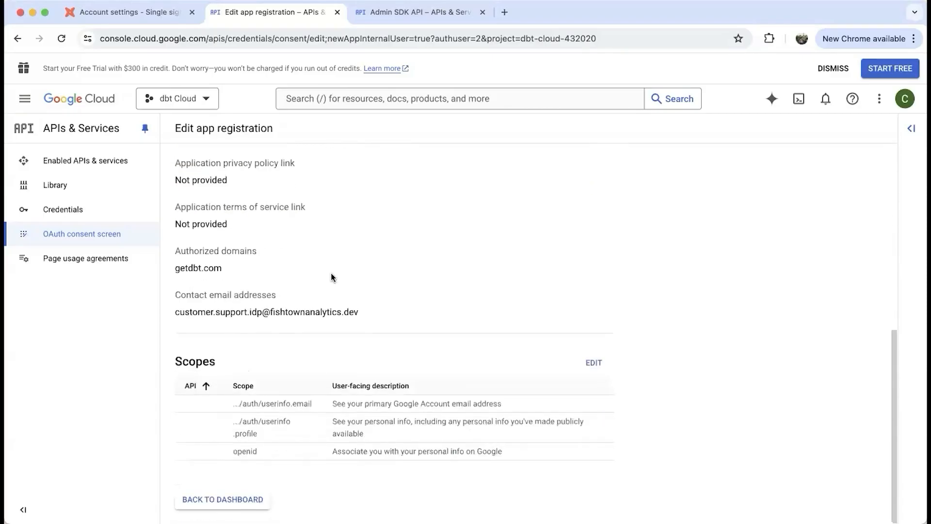
# Start a new OAuth client ID credential with the application type Web application and the name dbt Cloud.
pyautogui.click(102, 221)
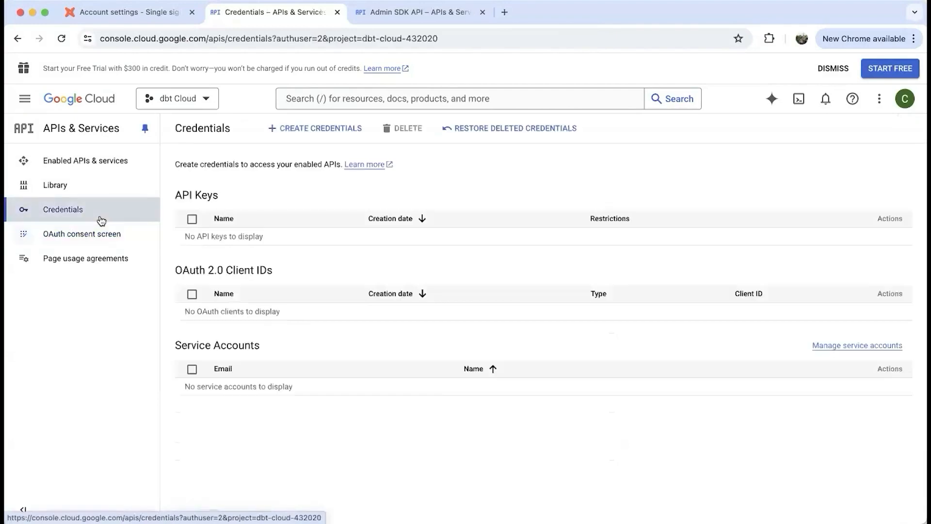
pyautogui.click(295, 132)
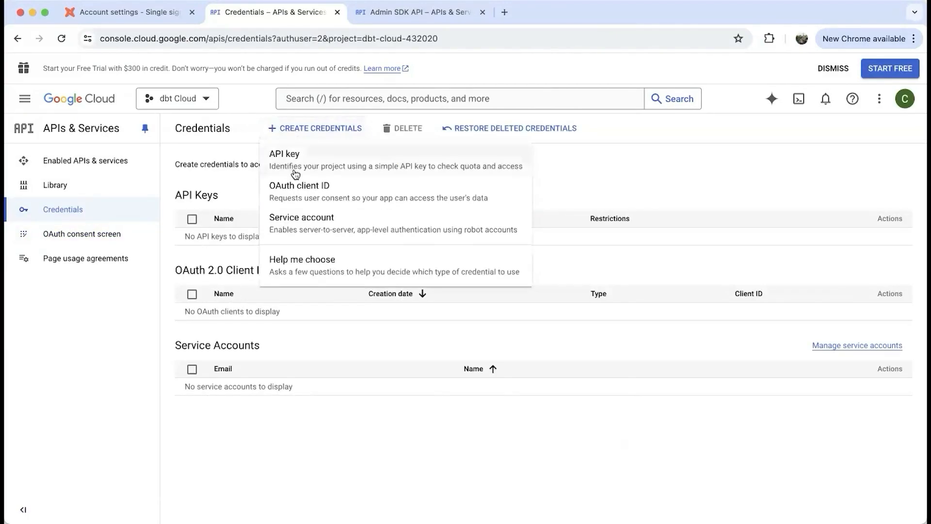
pyautogui.click(332, 201)
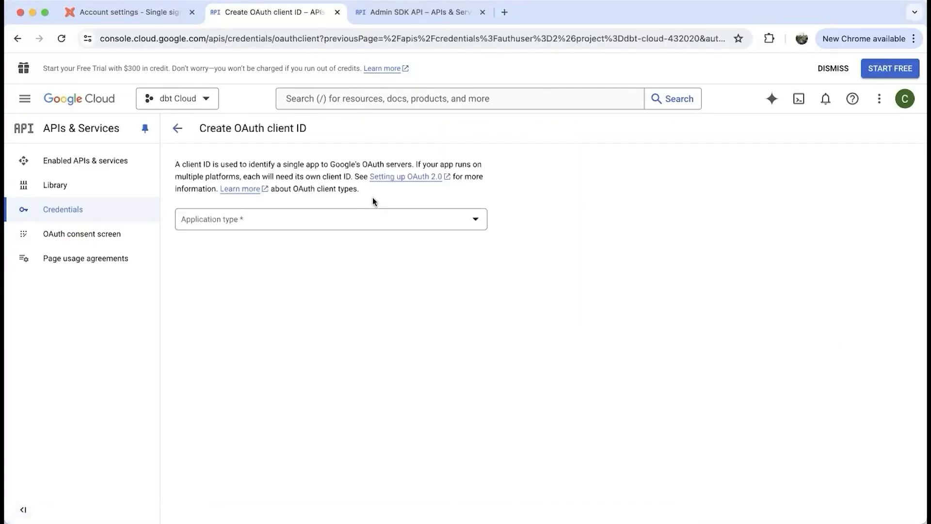
pyautogui.click(374, 219)
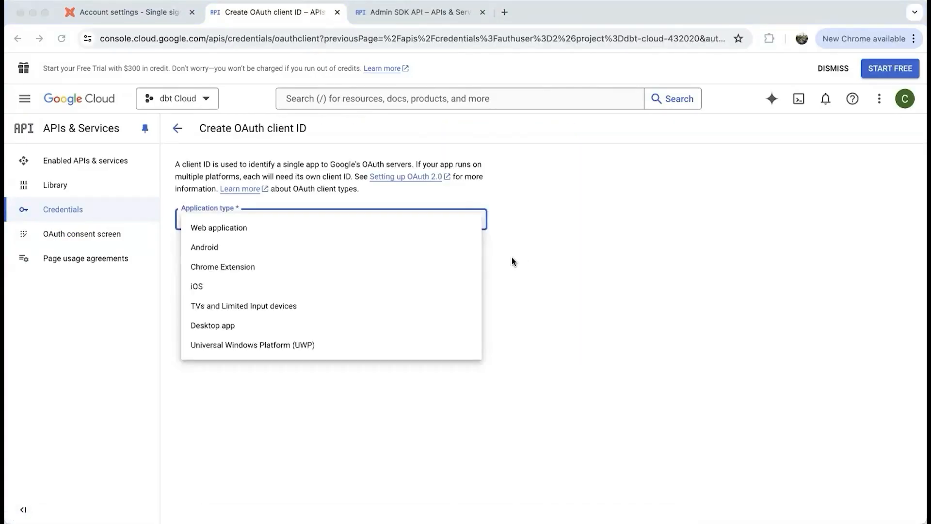
pyautogui.click(250, 227)
pyautogui.tripleClick(257, 255)
pyautogui.write('d')
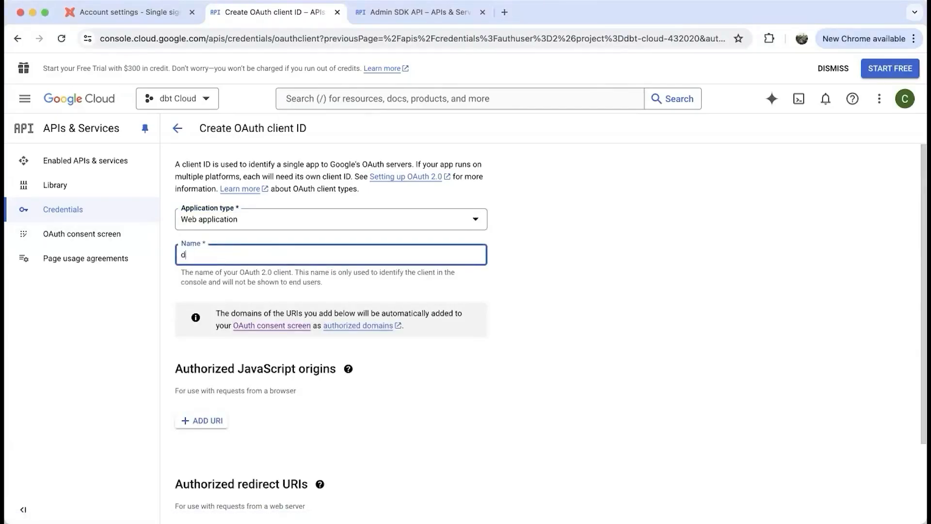
pyautogui.write('bt Cloud')
pyautogui.click(198, 420)
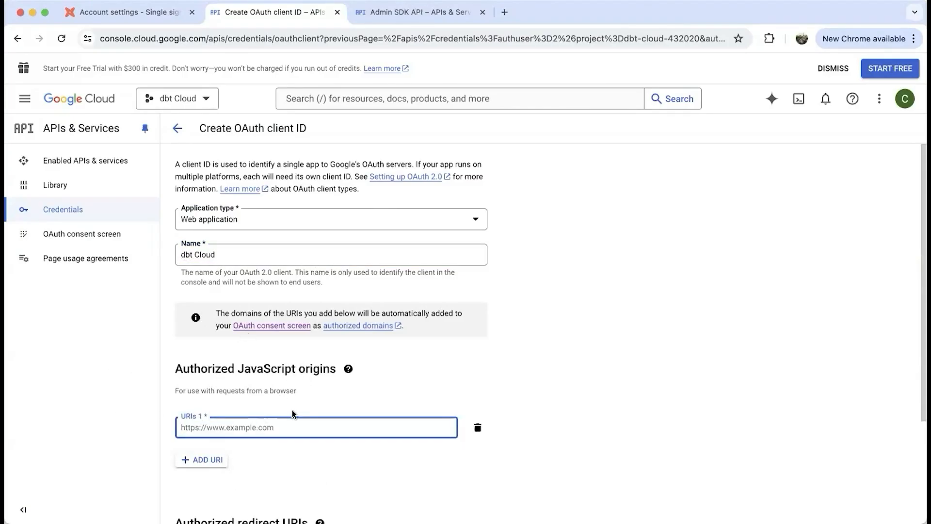
pyautogui.write('https:')
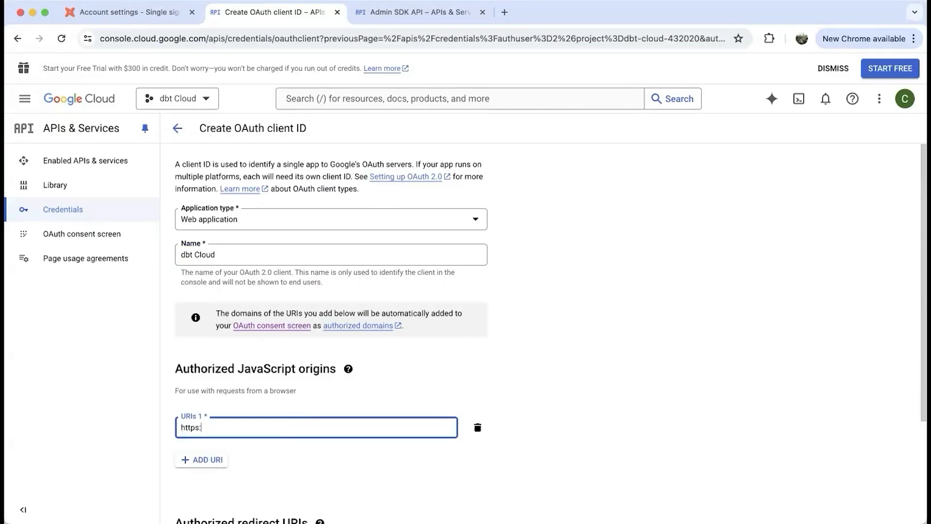
pyautogui.write('//cloud.getdbt.com')
pyautogui.click(803, 441)
pyautogui.scroll(-3, 576, 470)
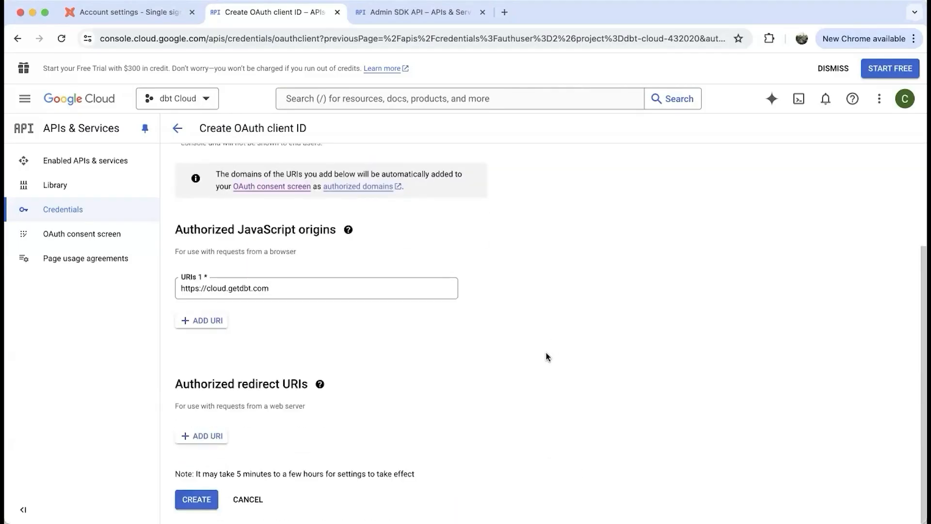
pyautogui.click(101, 14)
pyautogui.click(189, 437)
pyautogui.press('super+v')
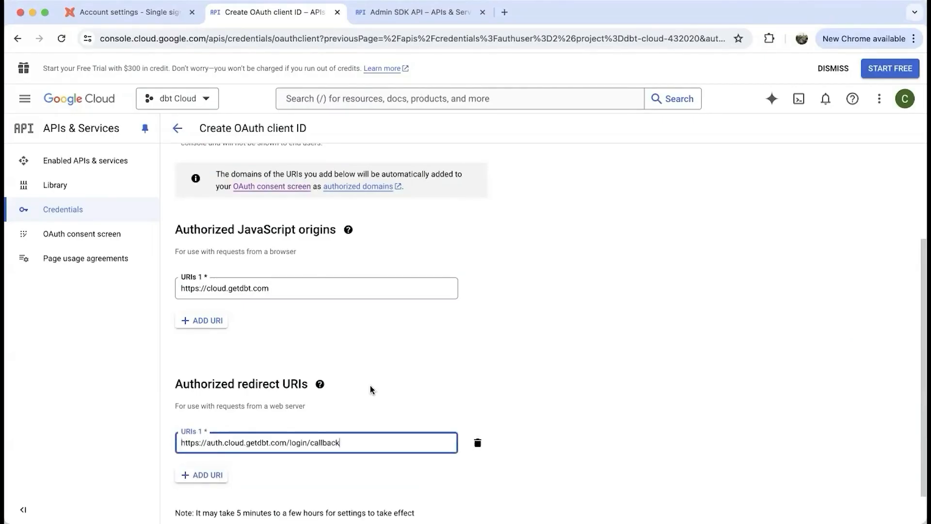
pyautogui.scroll(-2, 355, 382)
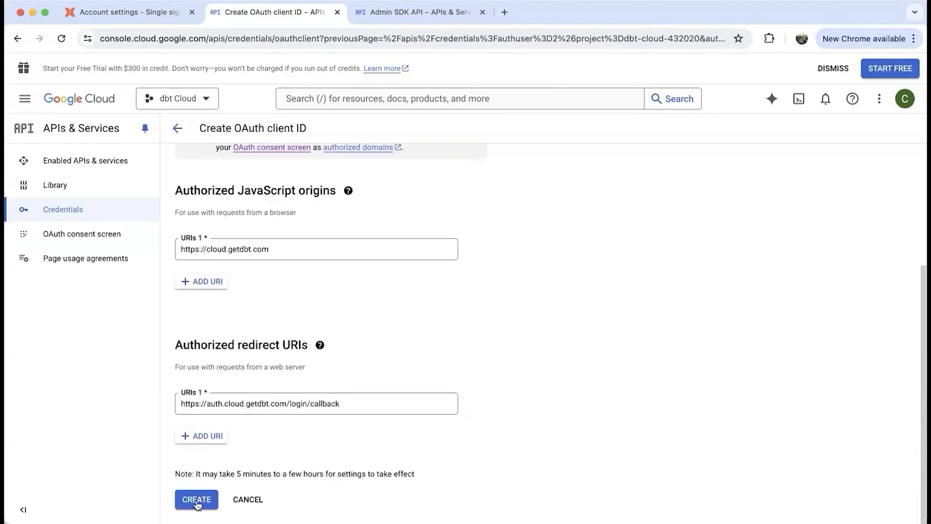
pyautogui.click(197, 499)
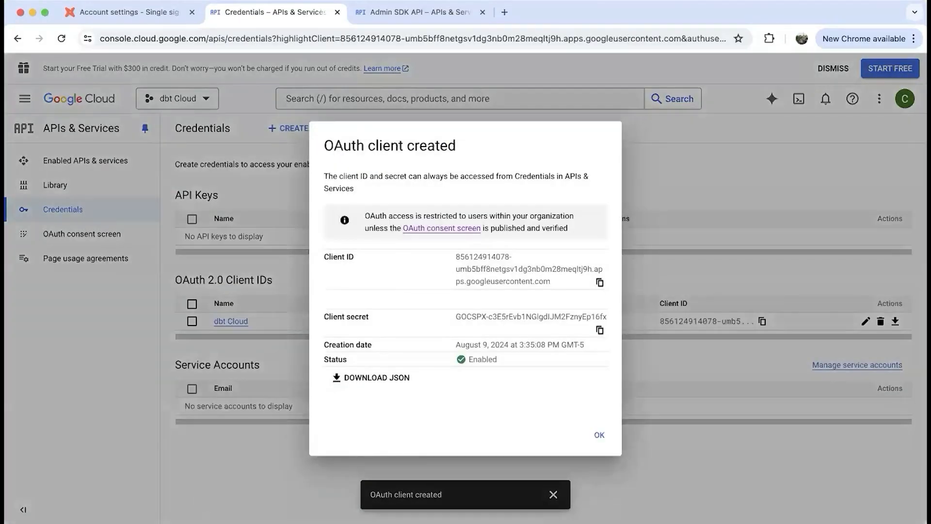
pyautogui.click(599, 436)
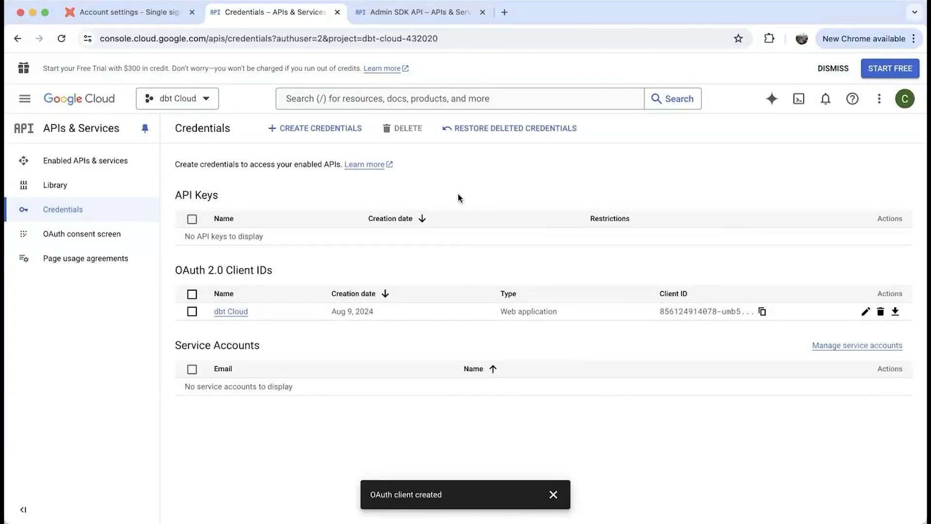
# Enable the Admin SDK API for the new dbt Cloud project (dbt-cloud-432020).
pyautogui.click(406, 20)
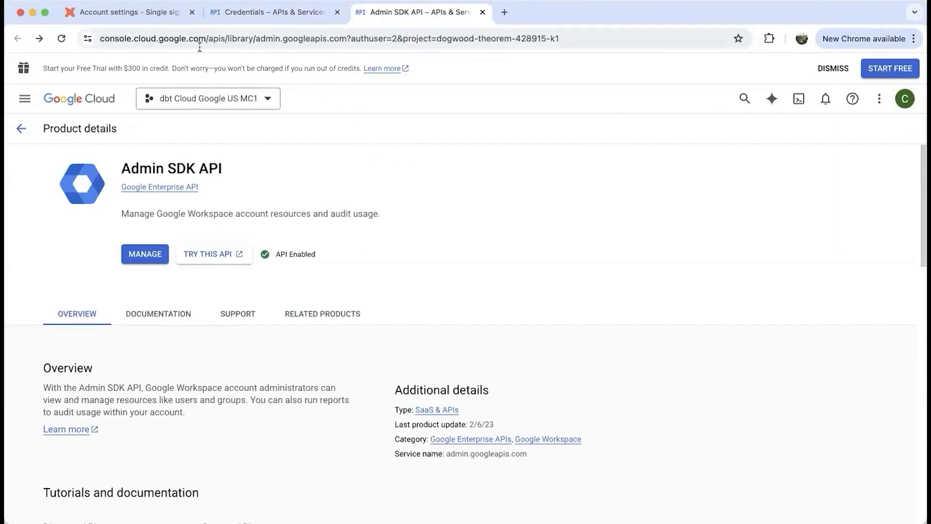
pyautogui.click(225, 96)
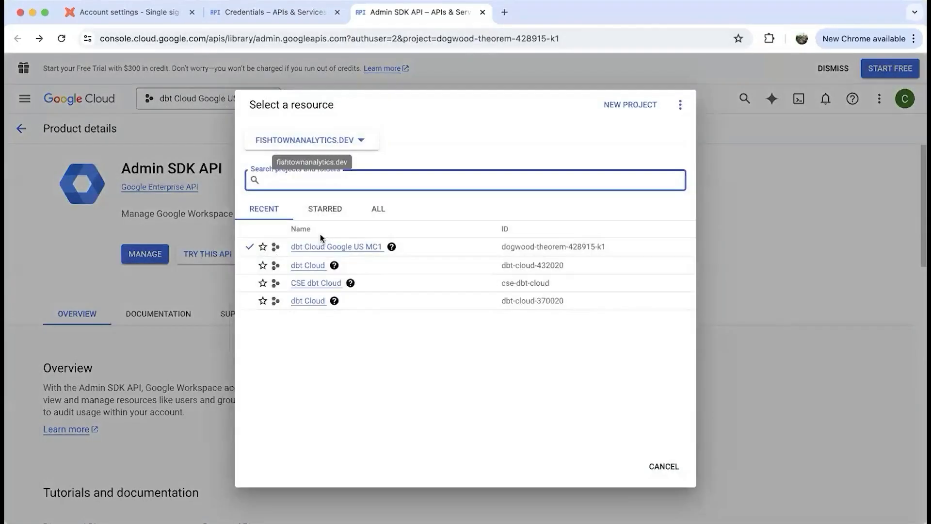
pyautogui.click(300, 266)
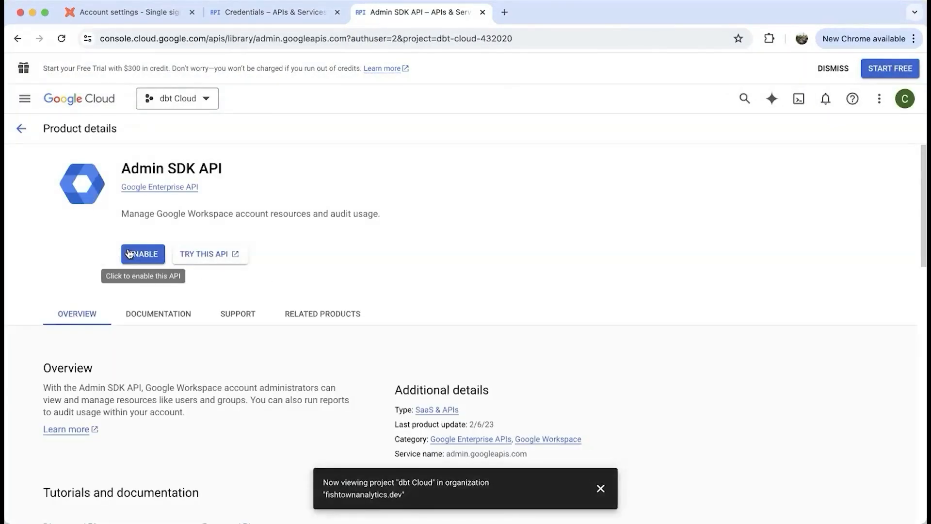
pyautogui.click(129, 254)
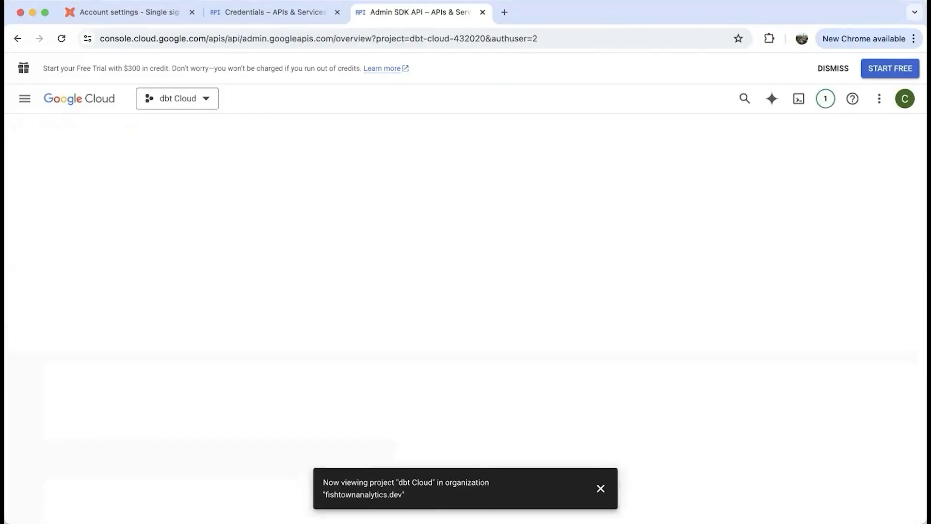
# Copy the client ID of the dbt Cloud OAuth client into the Client ID field of dbt Cloud's single sign-on settings.
pyautogui.click(234, 11)
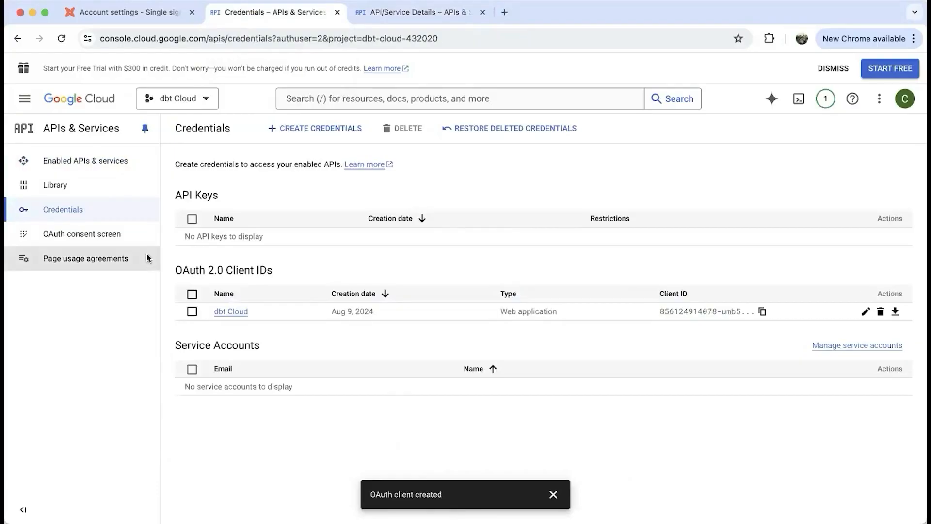
pyautogui.click(231, 311)
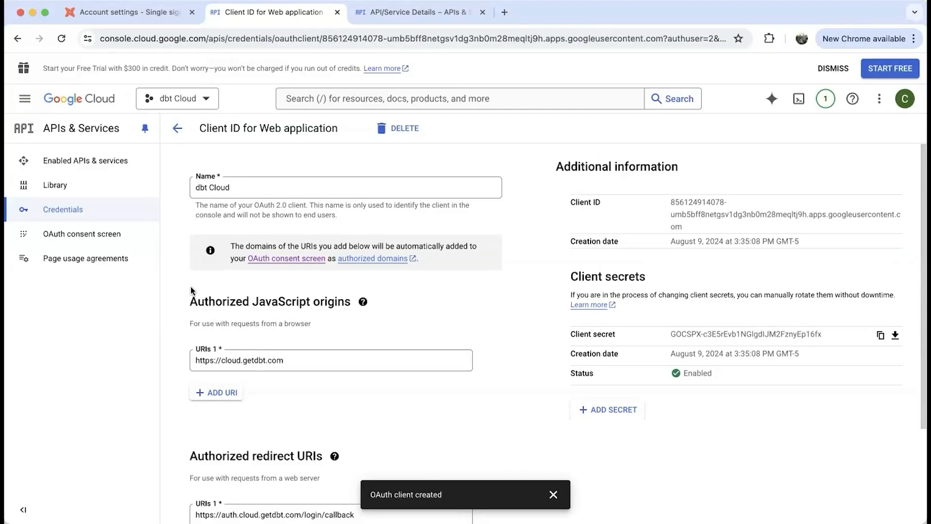
pyautogui.tripleClick(710, 228)
pyautogui.rightClick(699, 202)
pyautogui.click(582, 234)
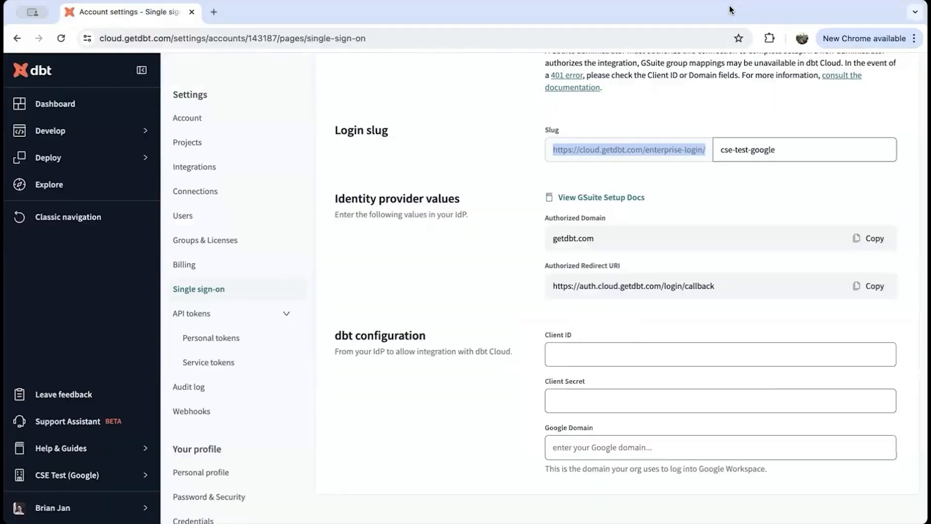
pyautogui.click(635, 348)
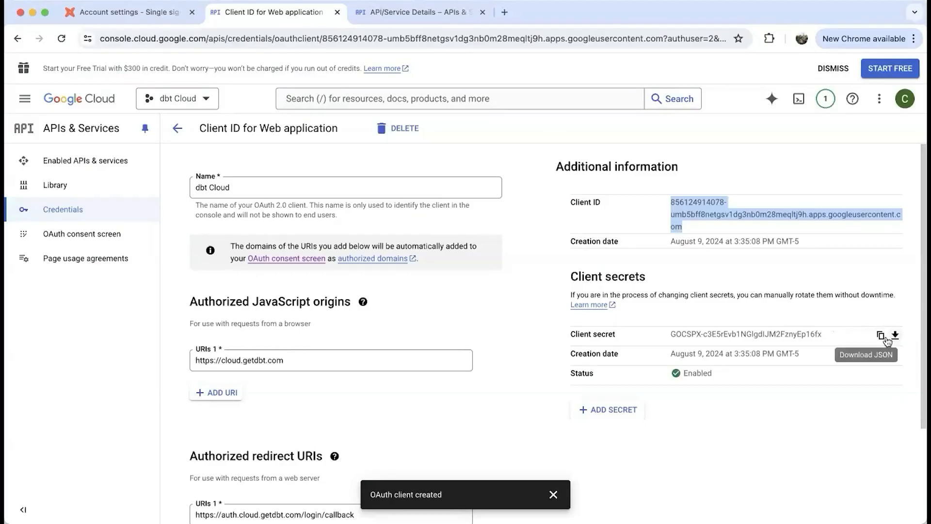
# Copy the OAuth client's secret and paste it into the Client Secret field of dbt Cloud's single sign-on settings.
pyautogui.click(880, 335)
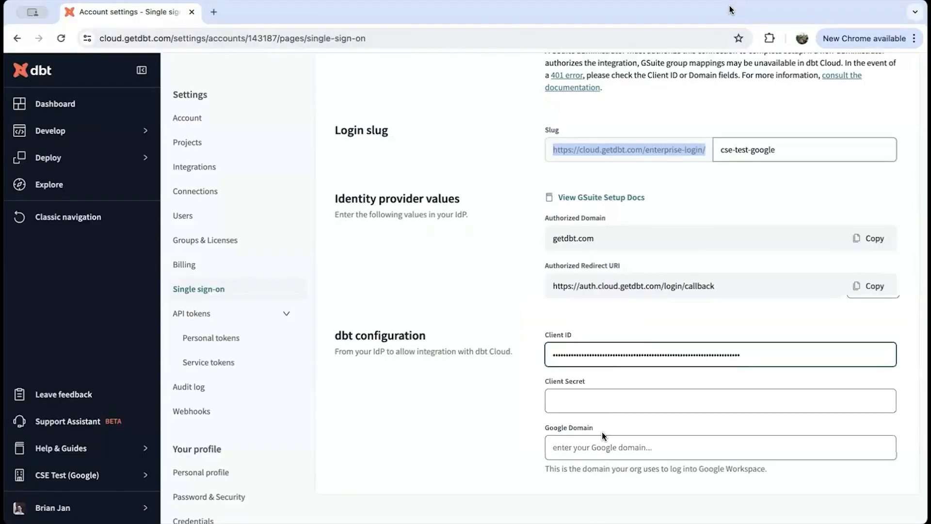
pyautogui.click(589, 399)
pyautogui.hotkey('ctrl', 'v')
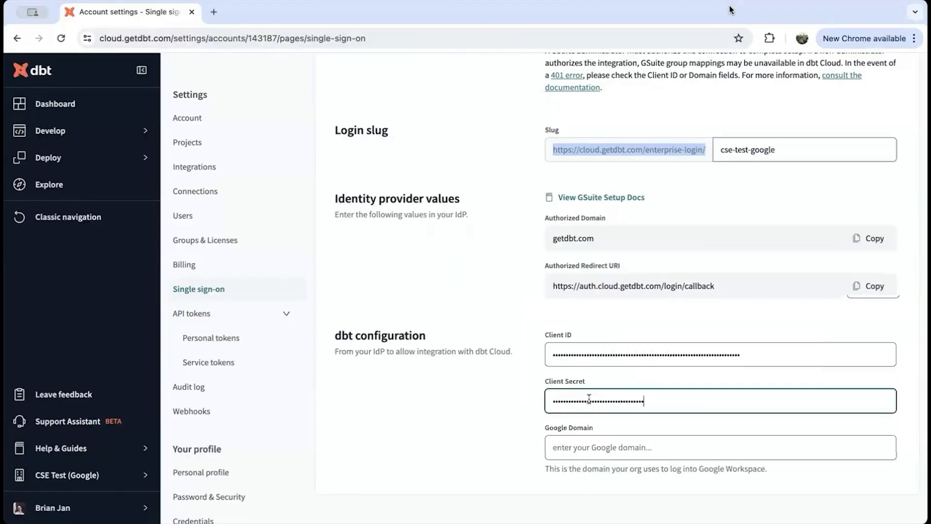
# Set the Google Domain to dbtlabs.com, and save and authorize the single sign-on configuration.
pyautogui.click(669, 446)
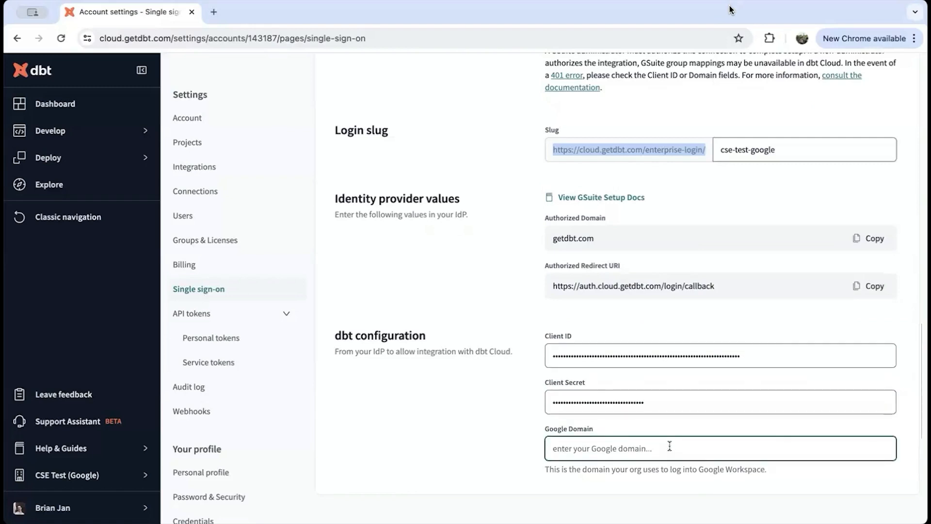
pyautogui.write('dbt')
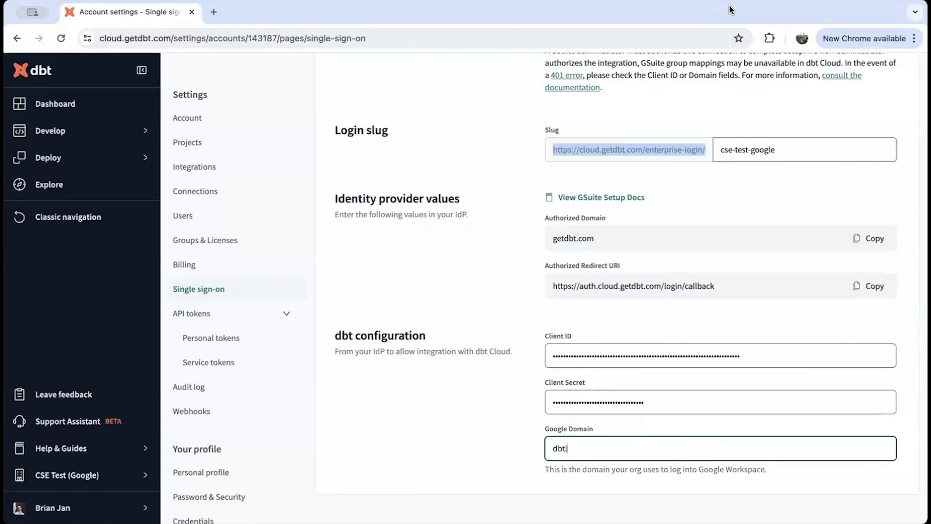
pyautogui.write('labs.co')
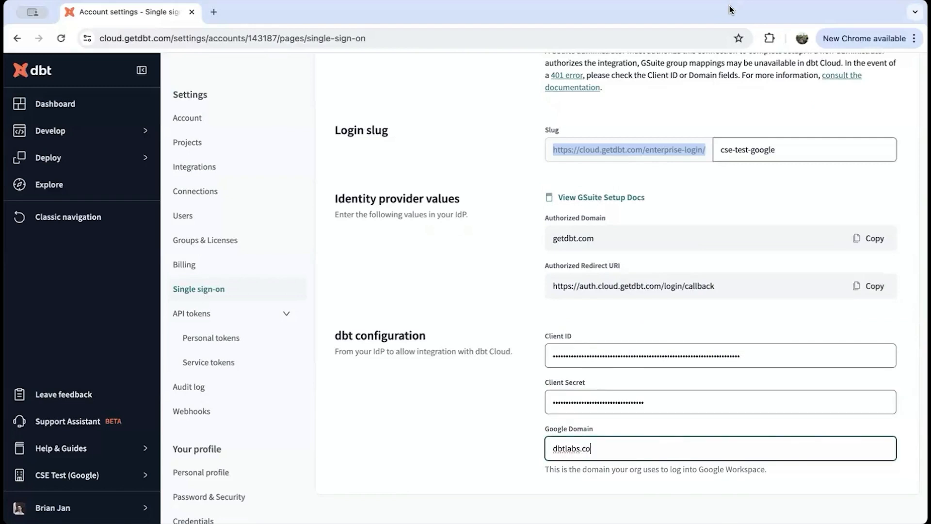
pyautogui.write('m')
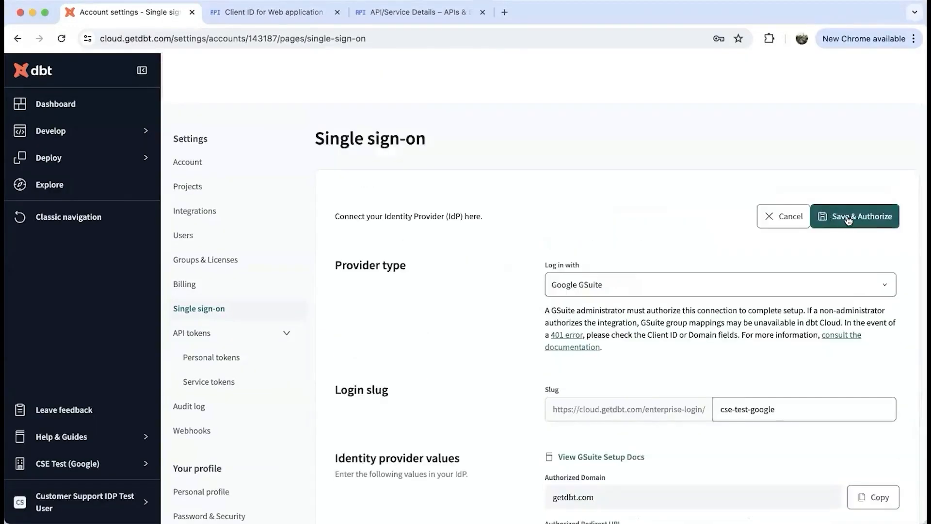
pyautogui.click(851, 218)
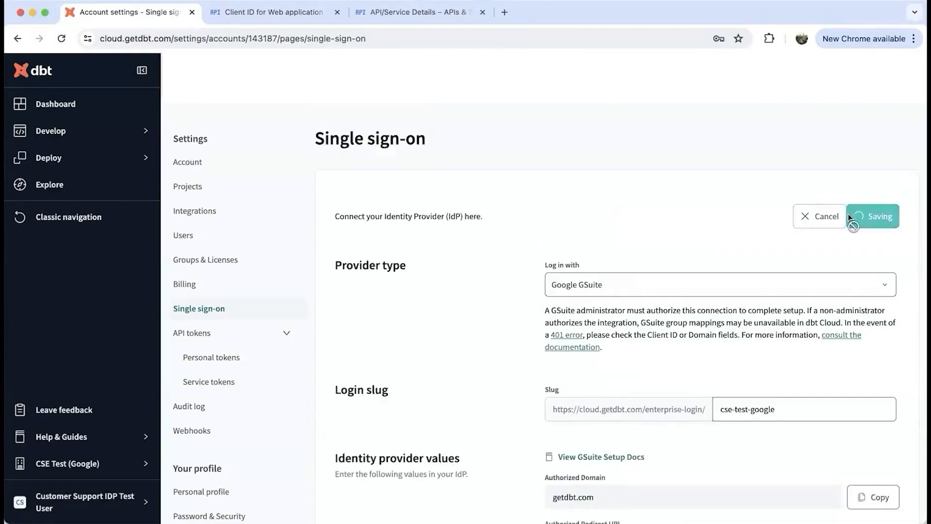